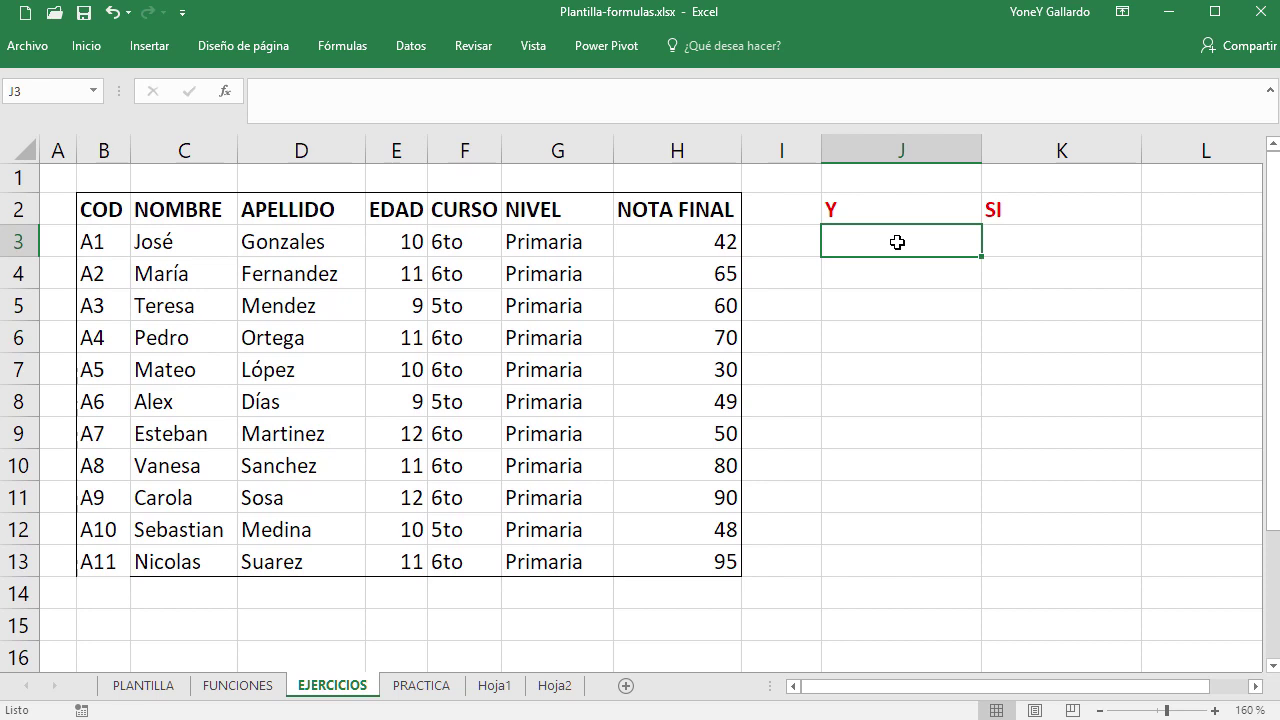
- Begin a Y function in J3 with cell F3 as its first argument
{"action": "type", "text": "="}
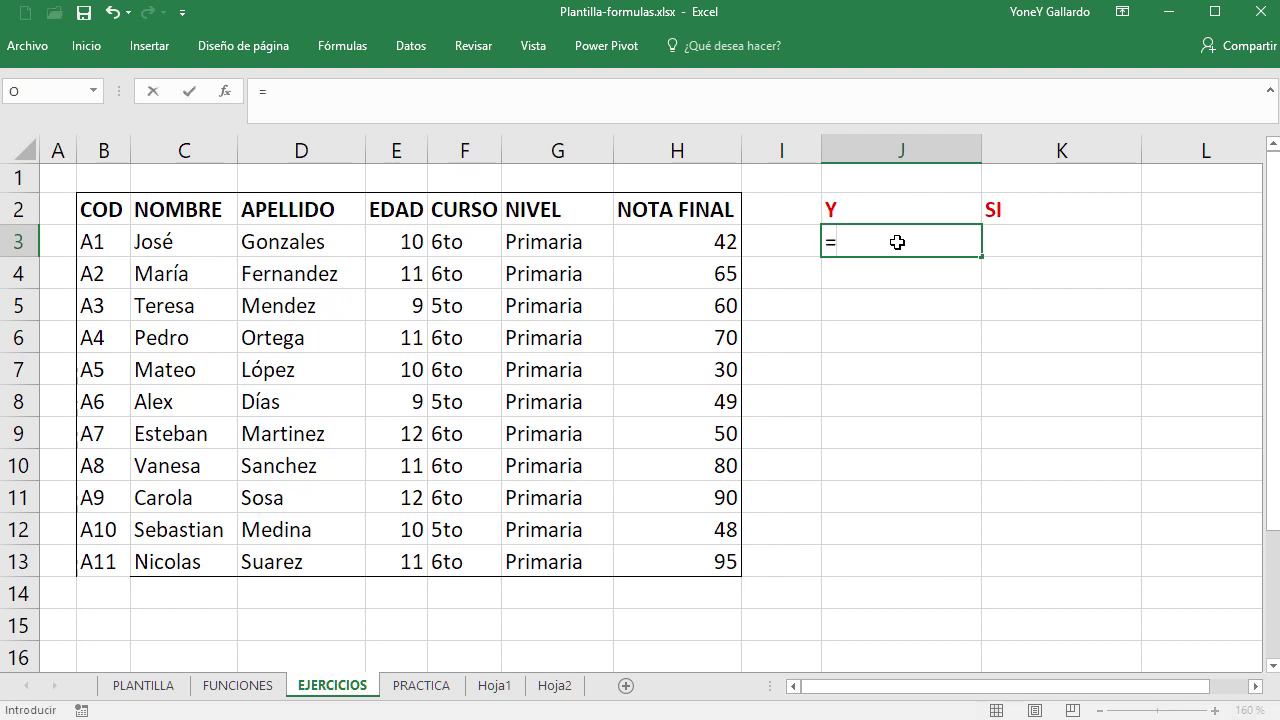
{"action": "type", "text": "y"}
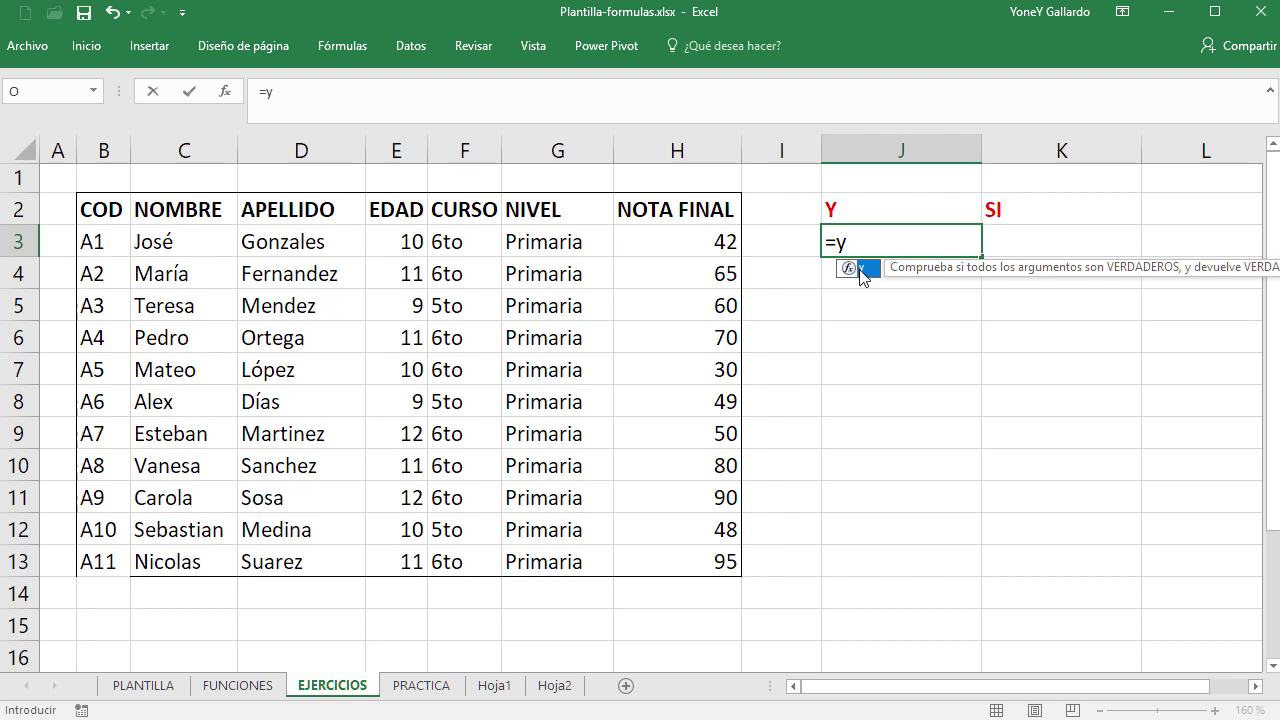
{"action": "double_click", "coordinate": [863, 270]}
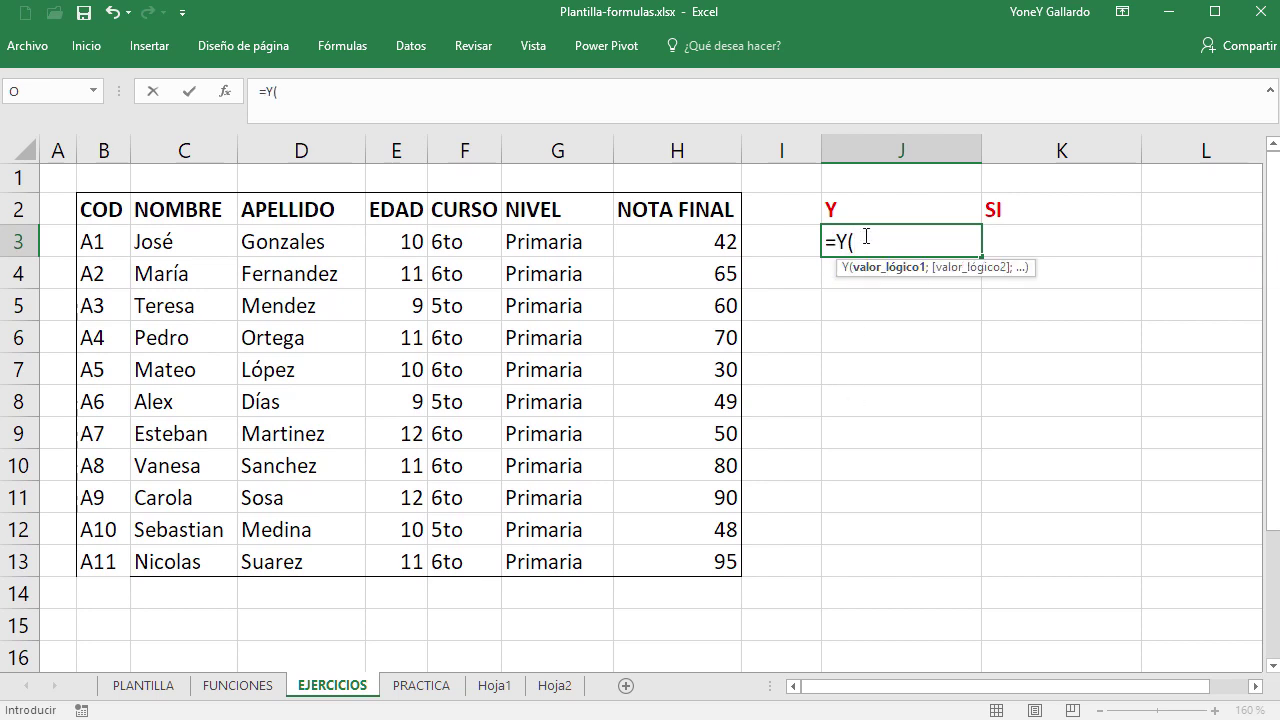
{"action": "left_click", "coordinate": [298, 92]}
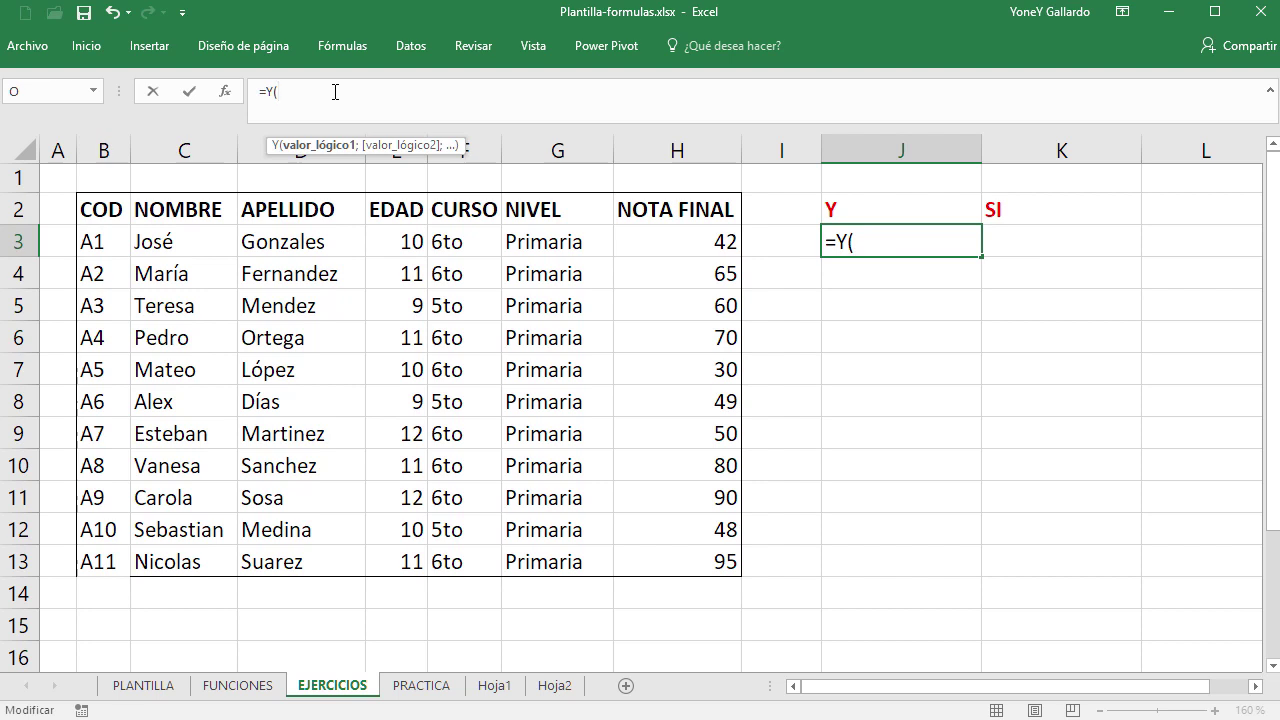
{"action": "left_click", "coordinate": [462, 243]}
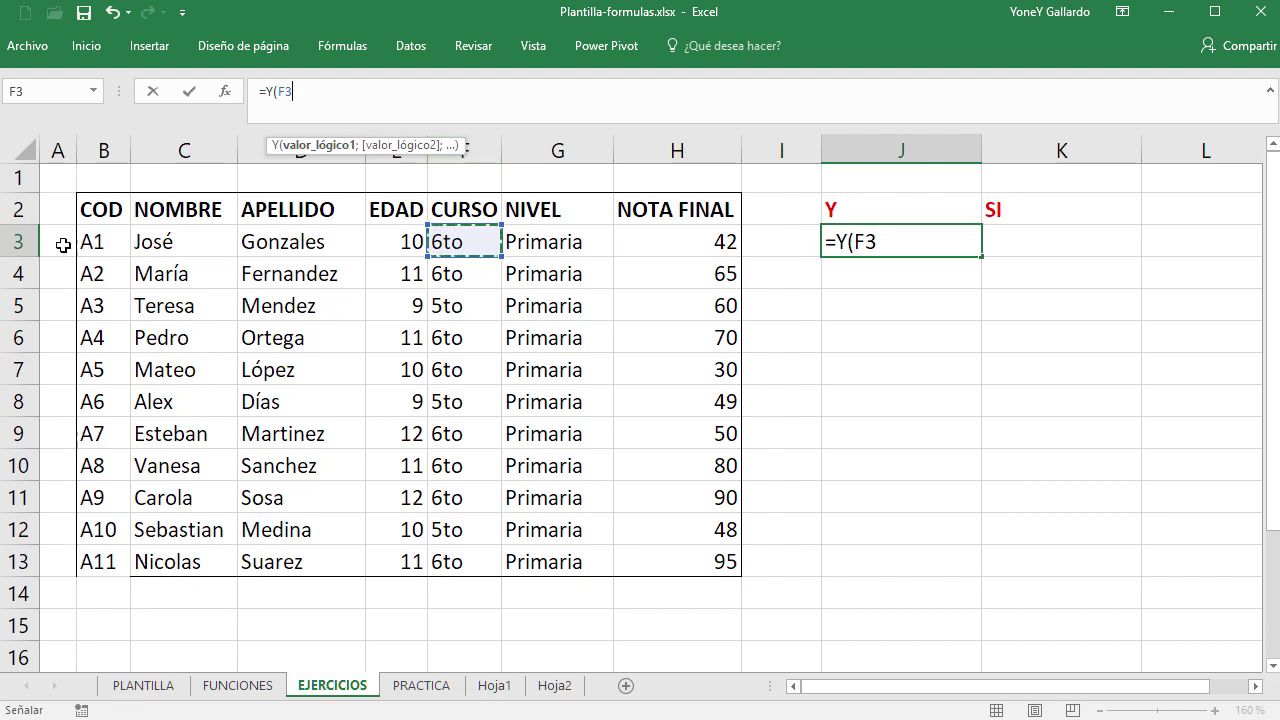
- Make the first condition in J3 F3="6to", followed by a semicolon separator
{"action": "left_click_drag", "start_coordinate": [375, 145], "coordinate": [602, 114]}
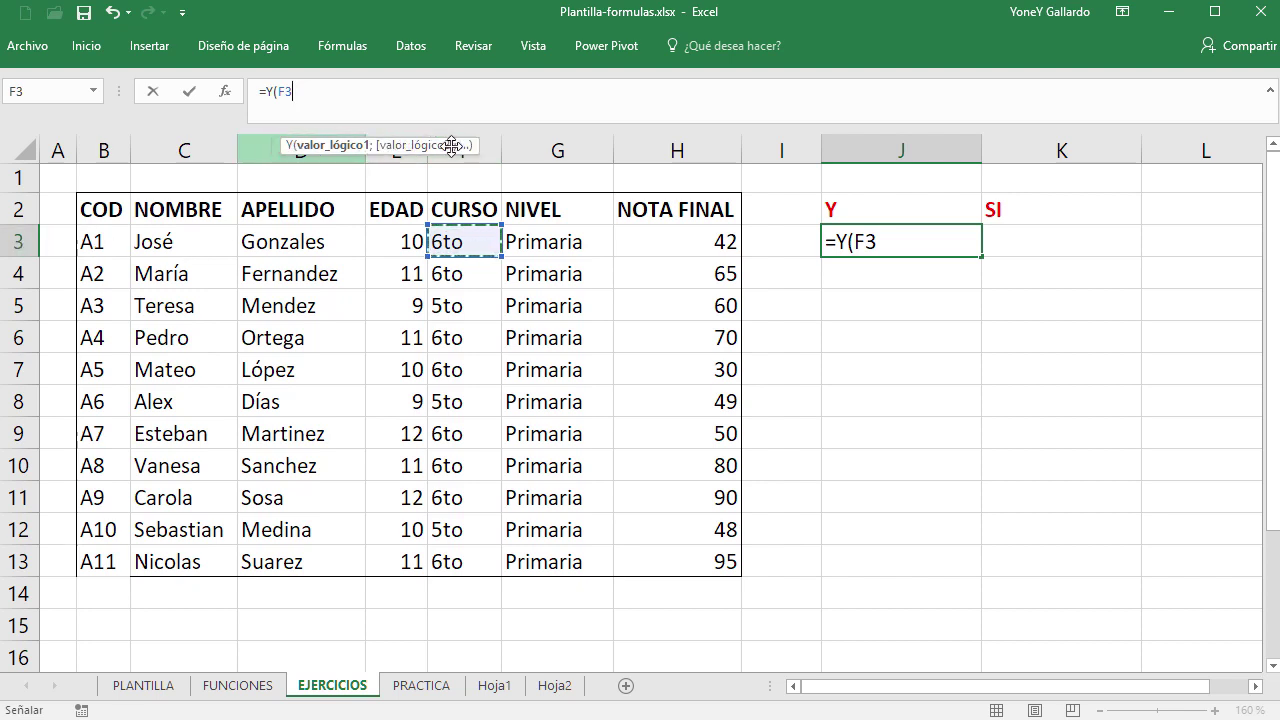
{"action": "left_click", "coordinate": [338, 96]}
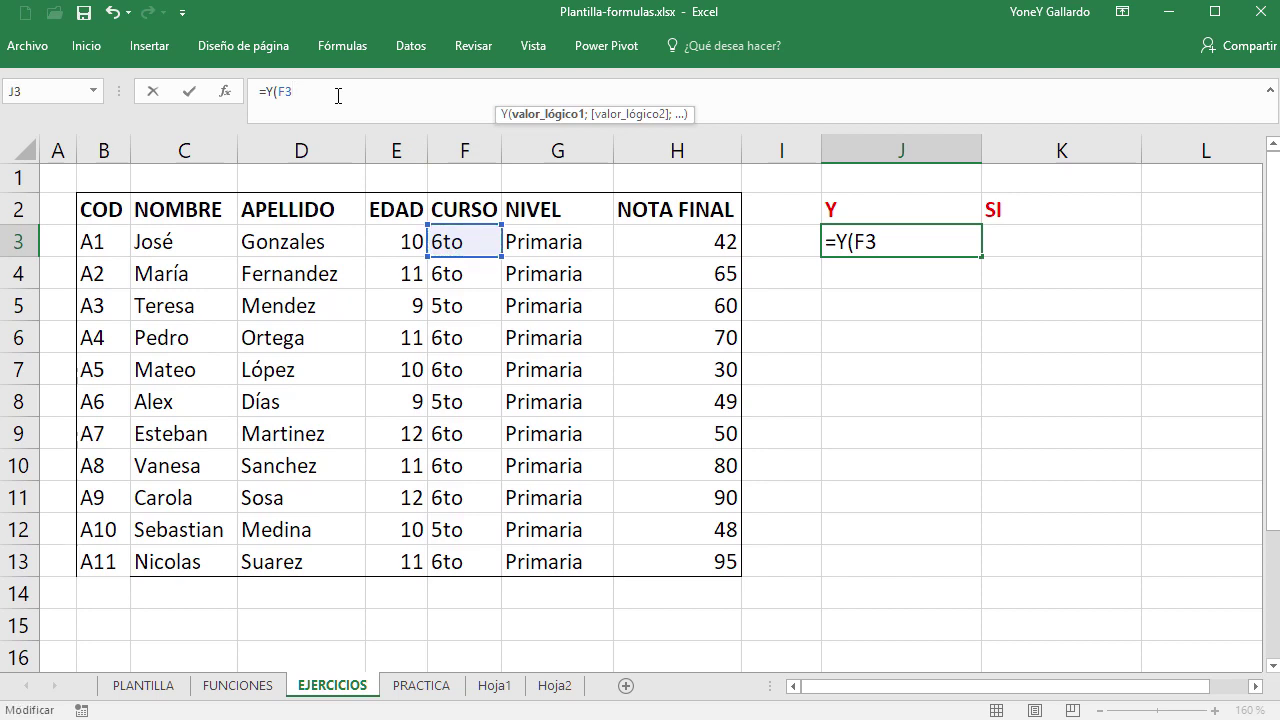
{"action": "type", "text": ";"}
{"action": "key", "text": "BackSpace"}
{"action": "type", "text": "="}
{"action": "type", "text": "\""}
{"action": "type", "text": "\""}
{"action": "type", "text": "6to"}
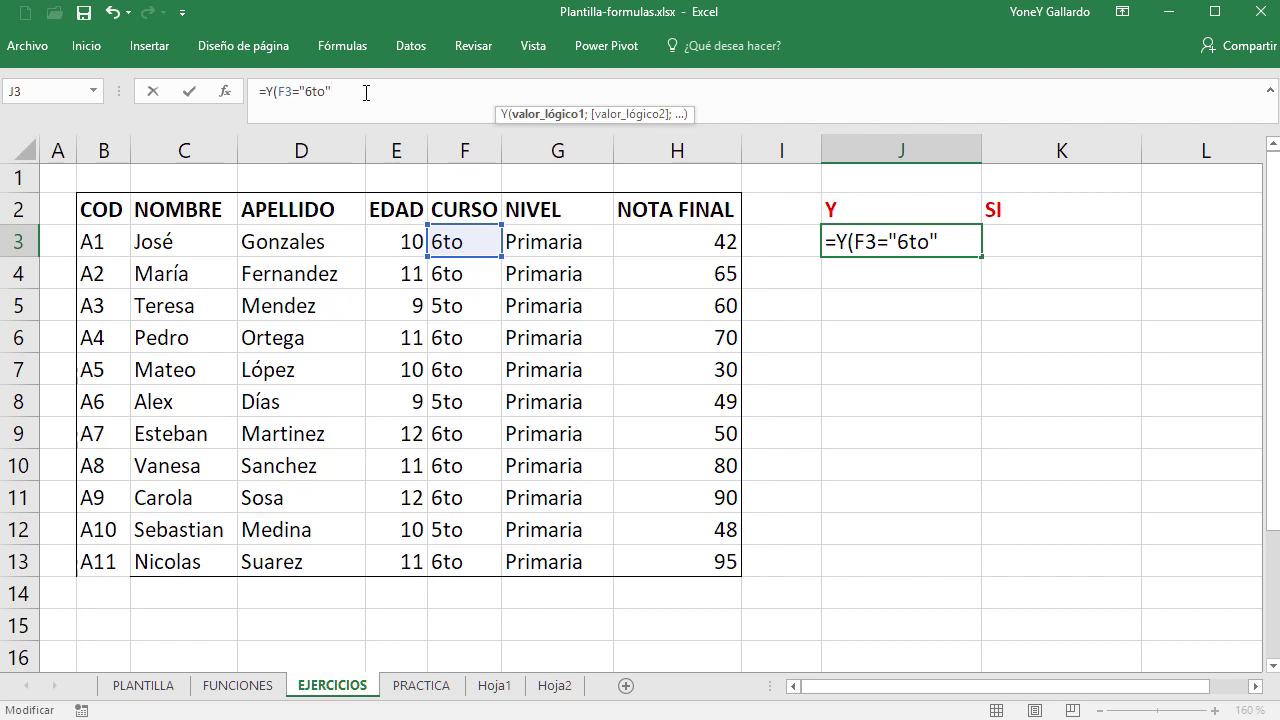
{"action": "type", "text": ";"}
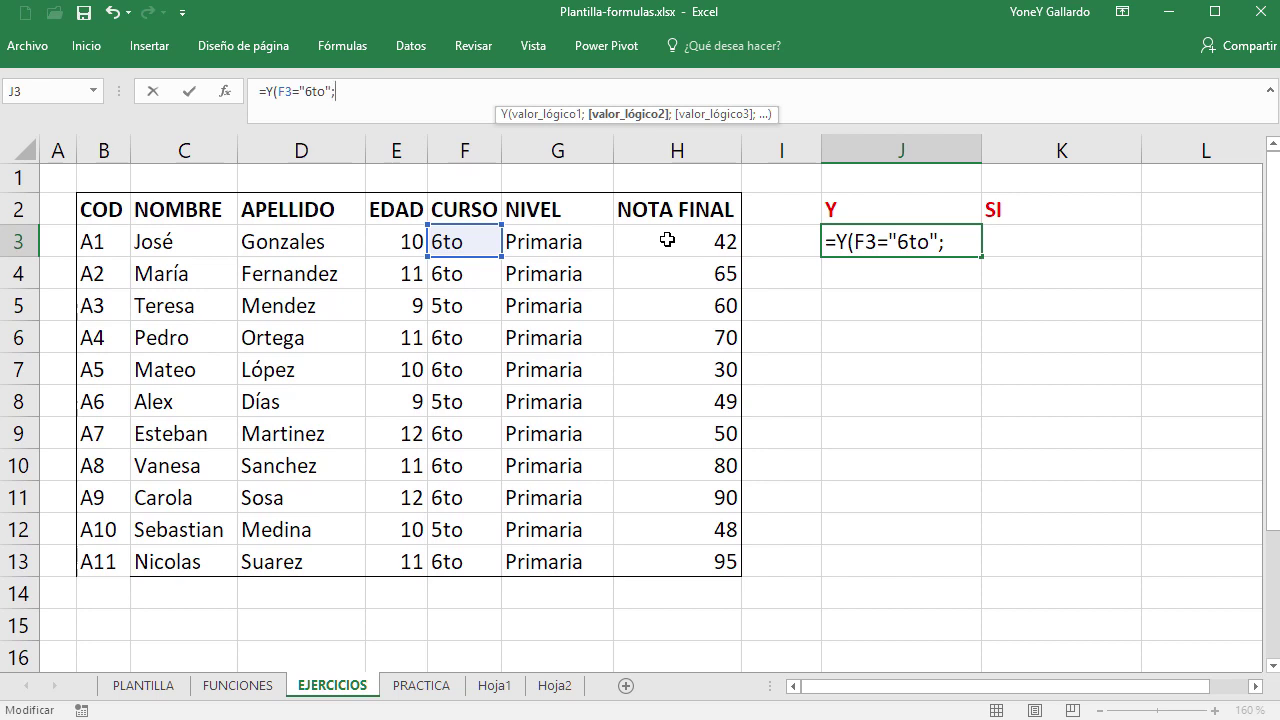
- Complete J3 as =Y(F3="6to";H3>=50), which returns FALSO
{"action": "left_click", "coordinate": [667, 240]}
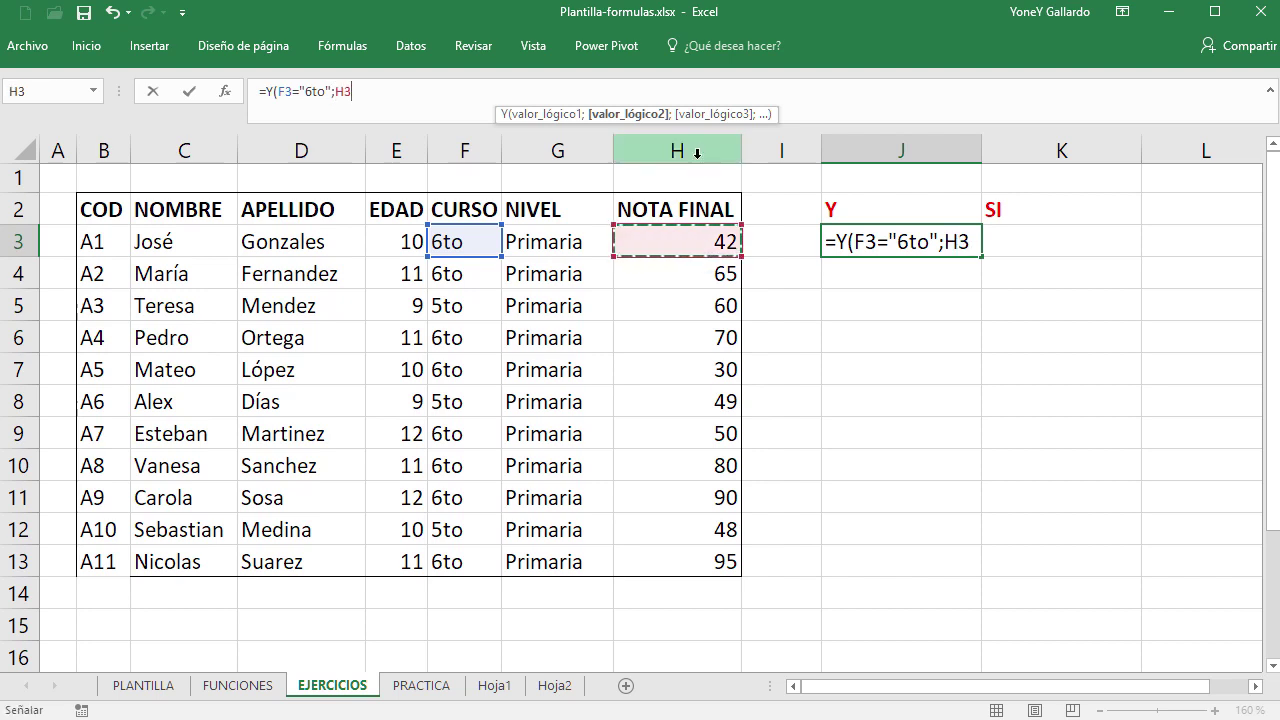
{"action": "left_click", "coordinate": [401, 95]}
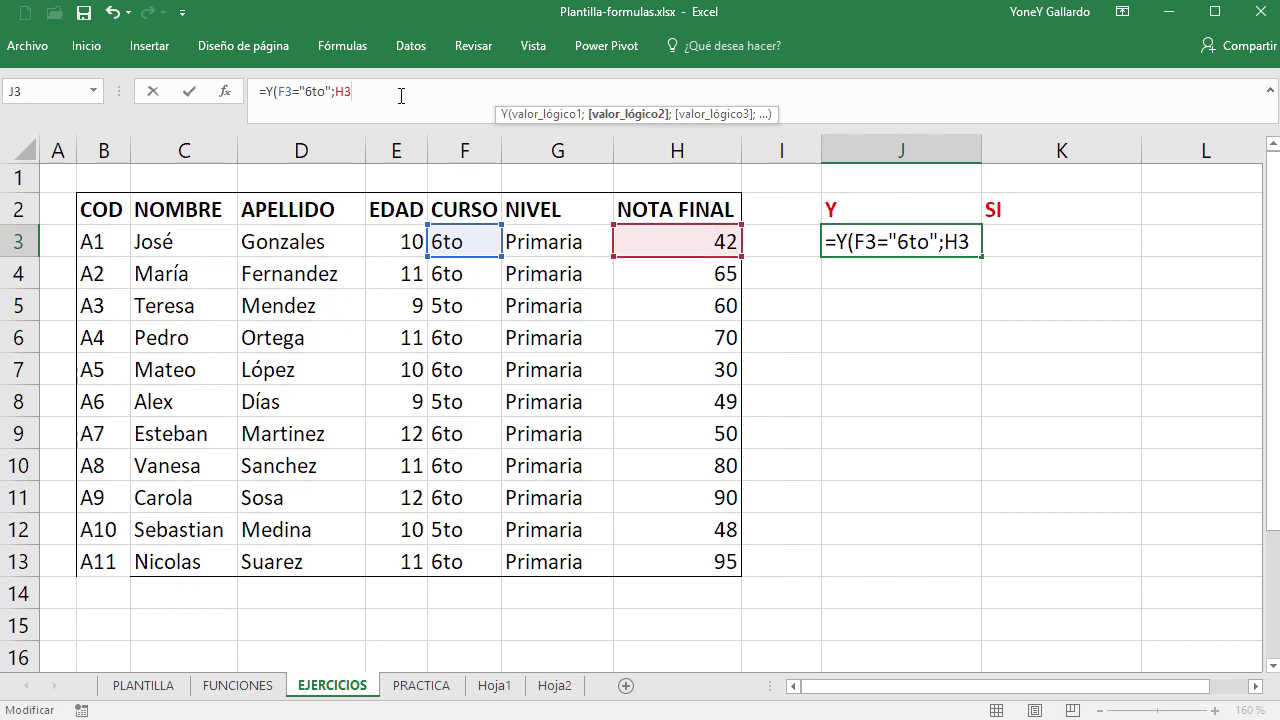
{"action": "type", "text": ">"}
{"action": "type", "text": "="}
{"action": "type", "text": "50"}
{"action": "type", "text": ")"}
{"action": "key", "text": "Return"}
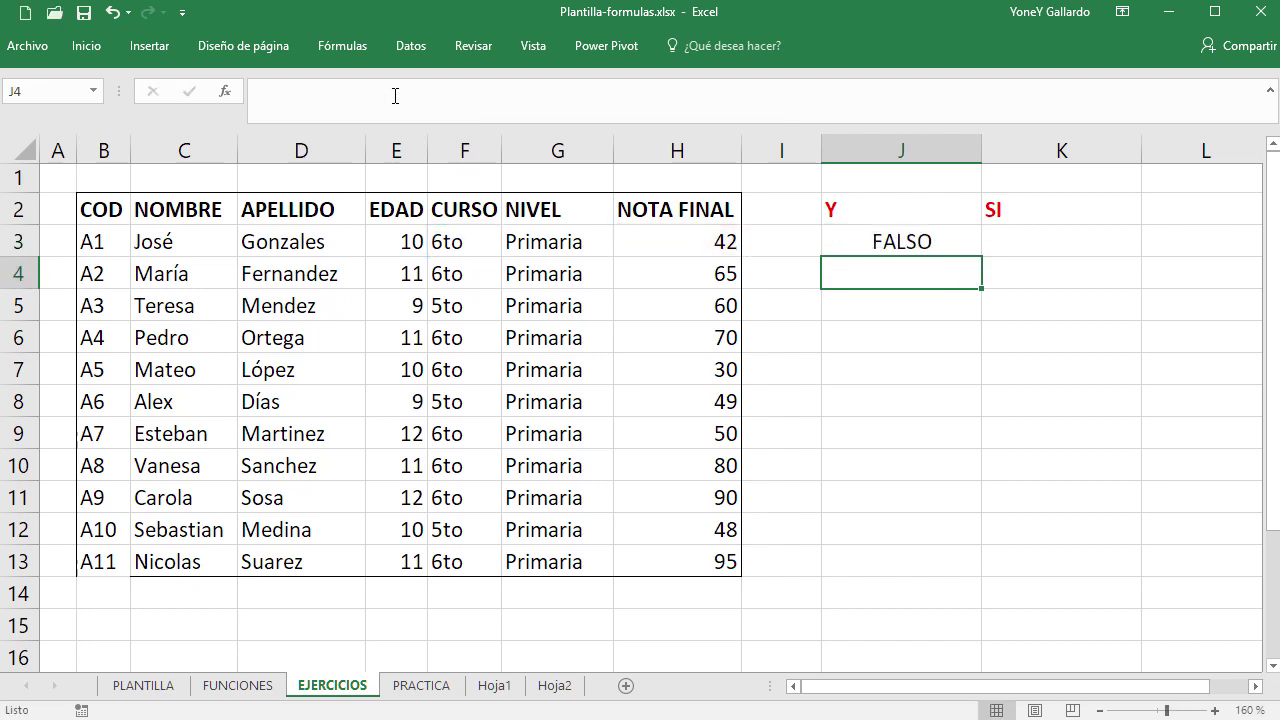
{"action": "left_click", "coordinate": [919, 238]}
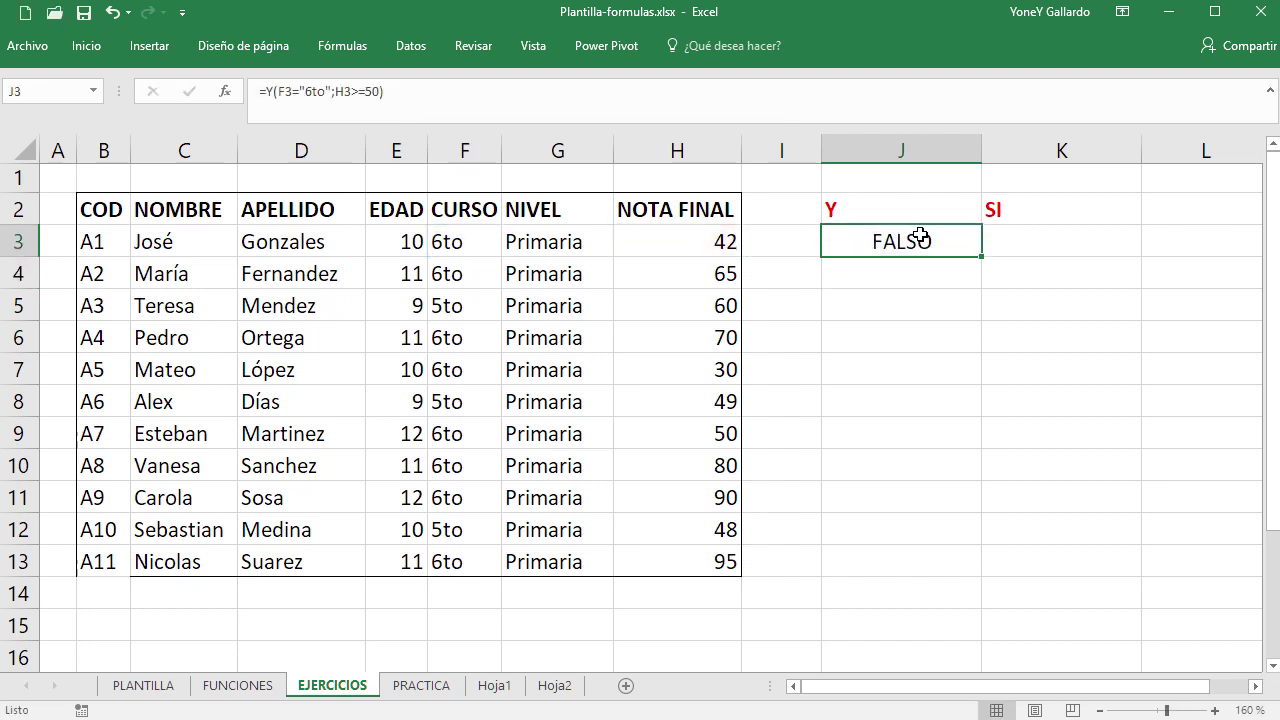
{"action": "left_click", "coordinate": [712, 241]}
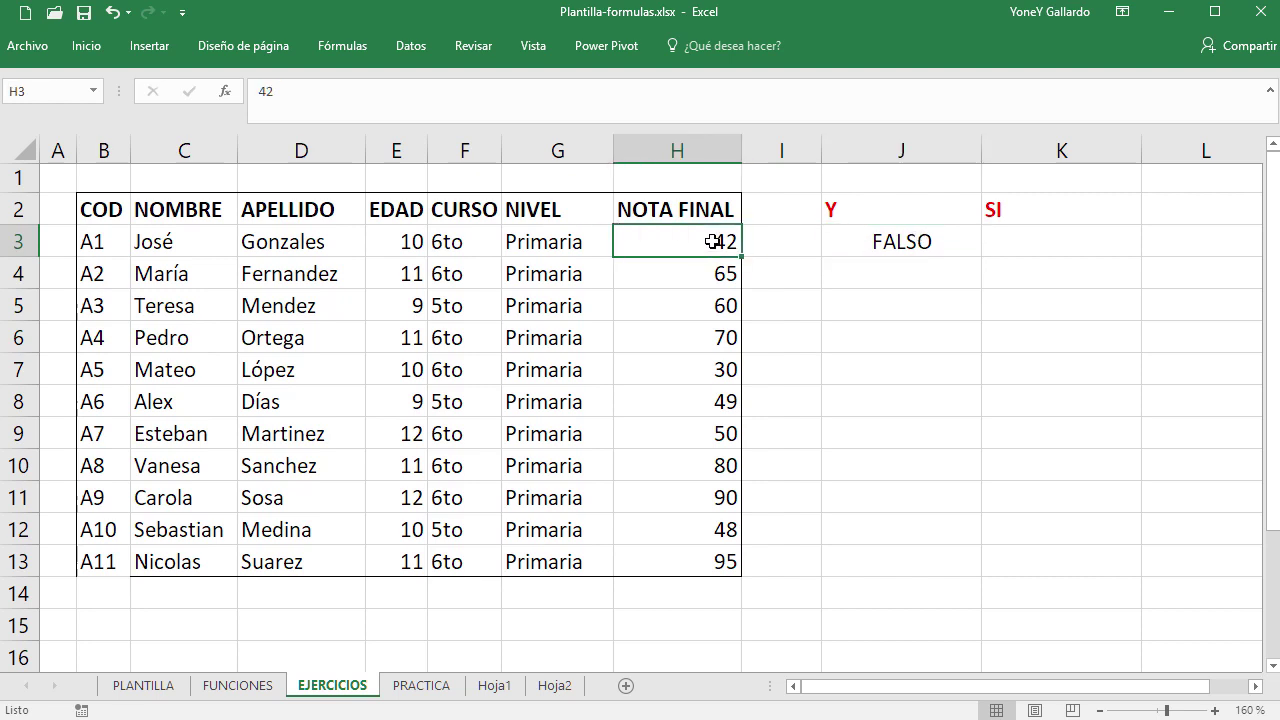
{"action": "left_click", "coordinate": [453, 243]}
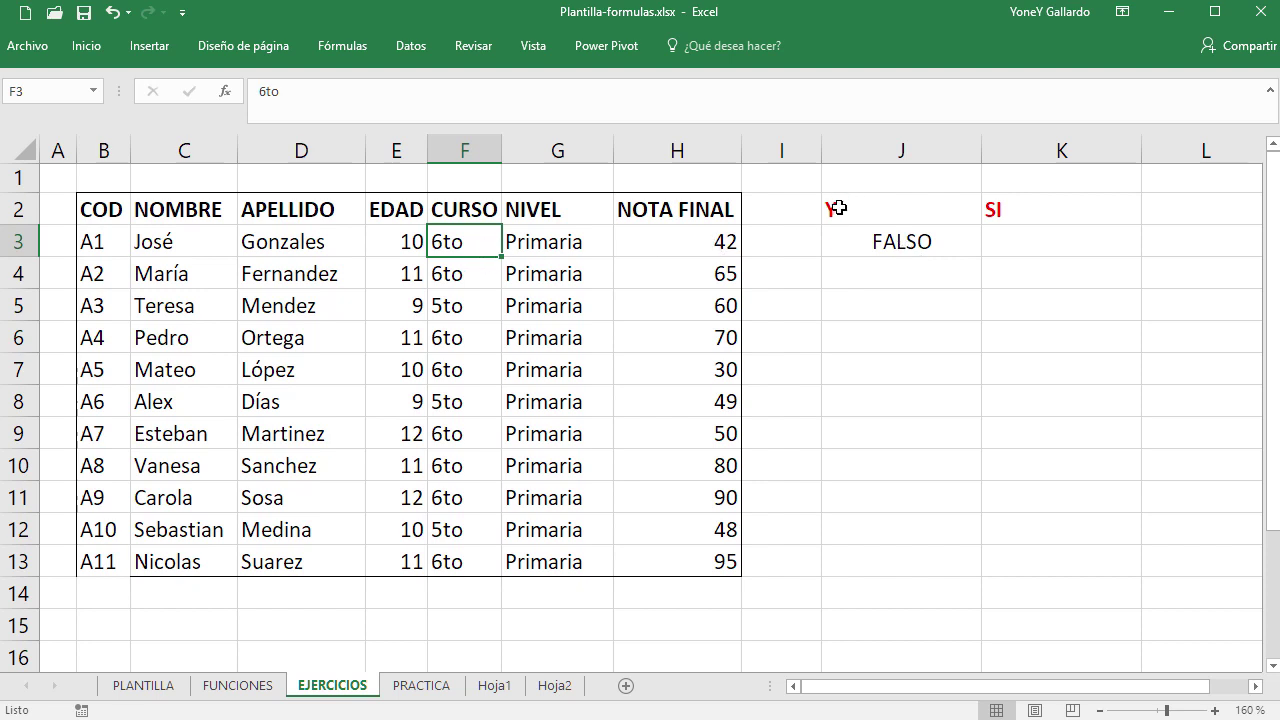
{"action": "left_click", "coordinate": [676, 250]}
{"action": "left_click", "coordinate": [467, 236]}
{"action": "left_click", "coordinate": [695, 246]}
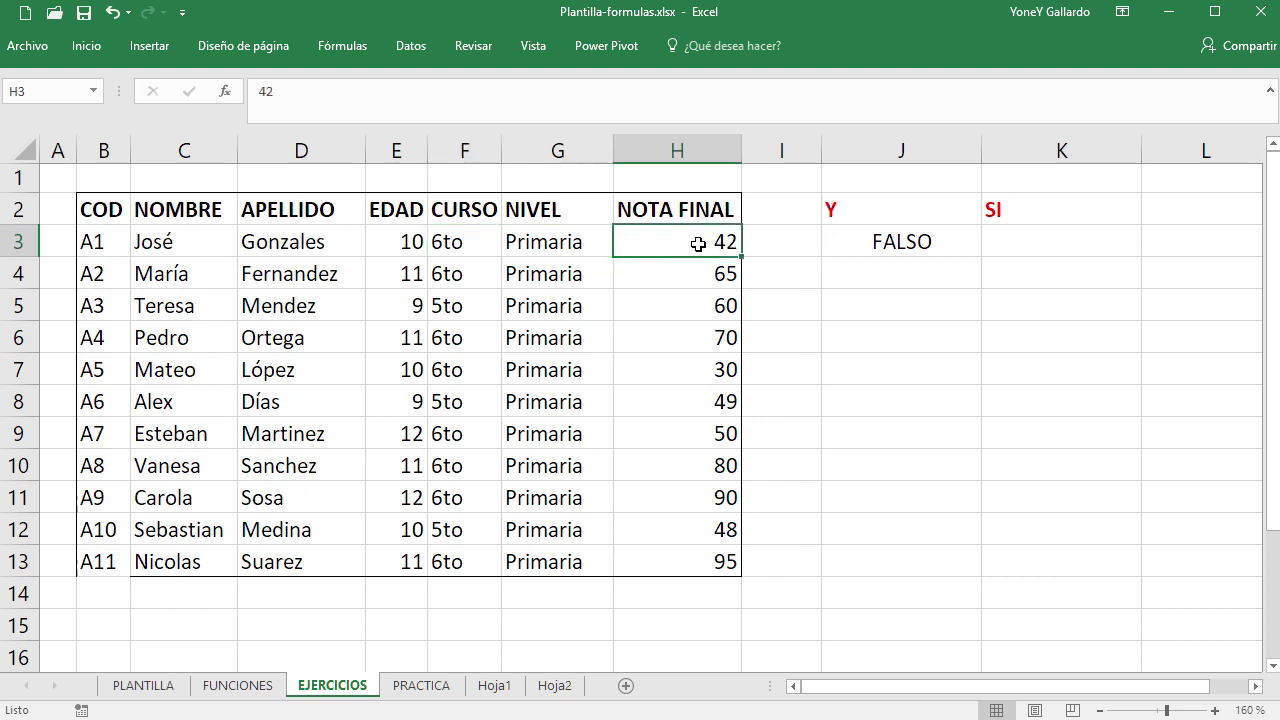
{"action": "left_click", "coordinate": [878, 240]}
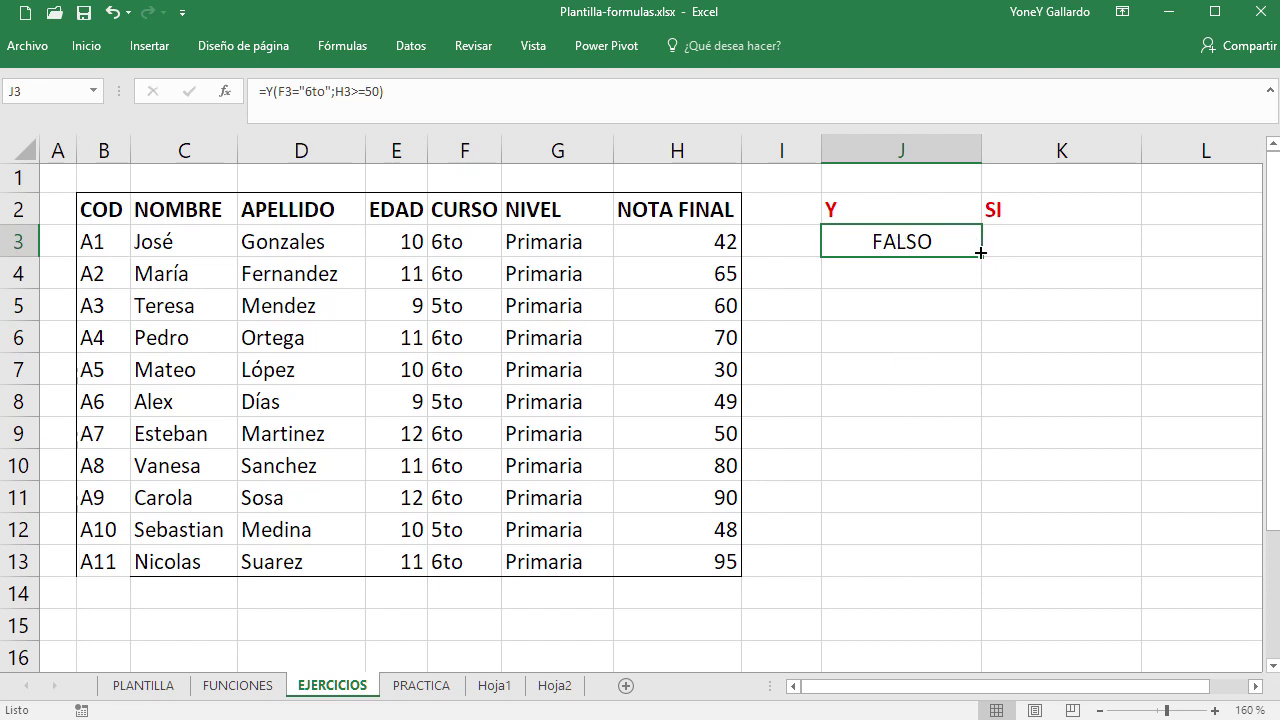
- Fill J3's Y formula down to J13, then check the copied formula in J4 against F4
{"action": "left_click_drag", "start_coordinate": [981, 257], "coordinate": [971, 571]}
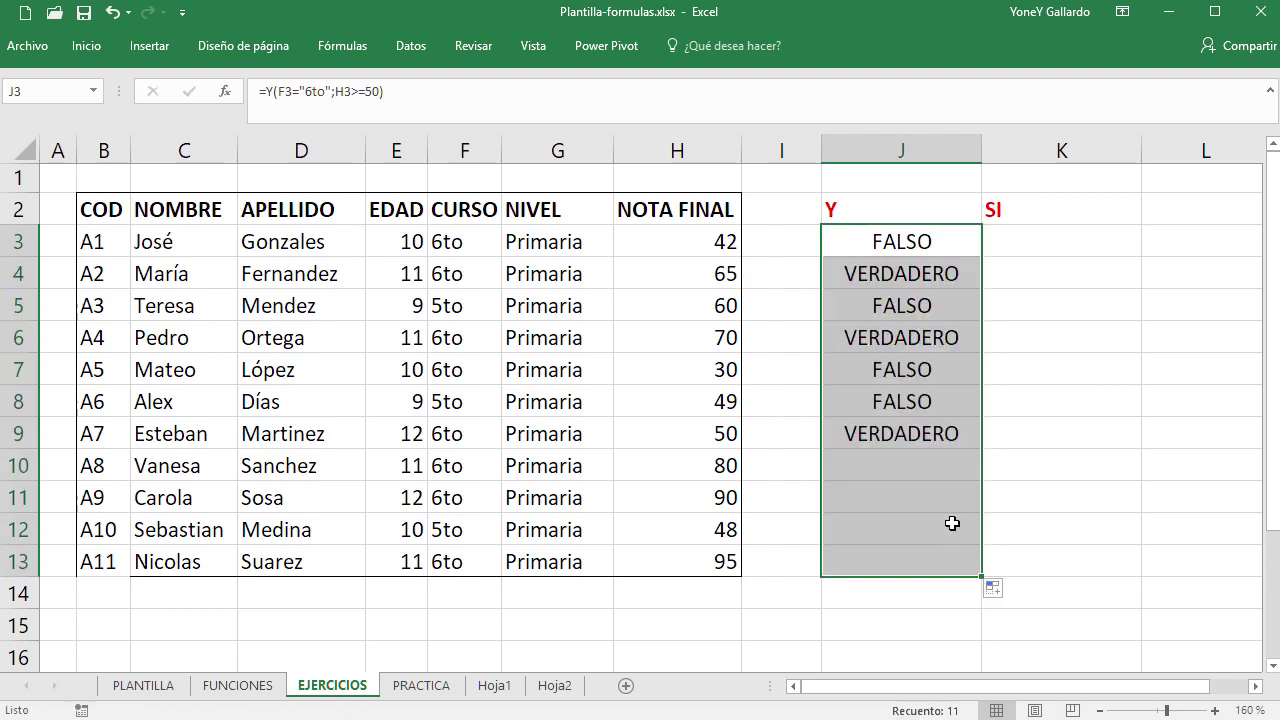
{"action": "left_click", "coordinate": [907, 272]}
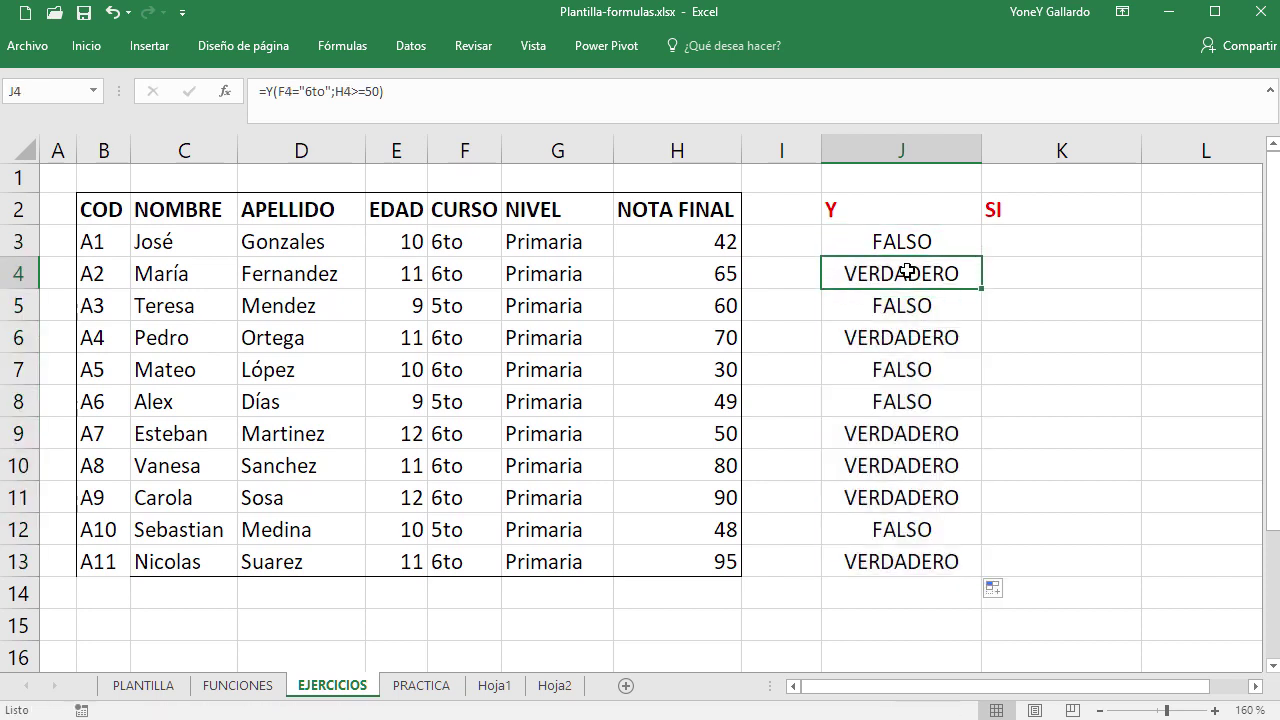
{"action": "left_click", "coordinate": [455, 279]}
{"action": "left_click", "coordinate": [476, 208]}
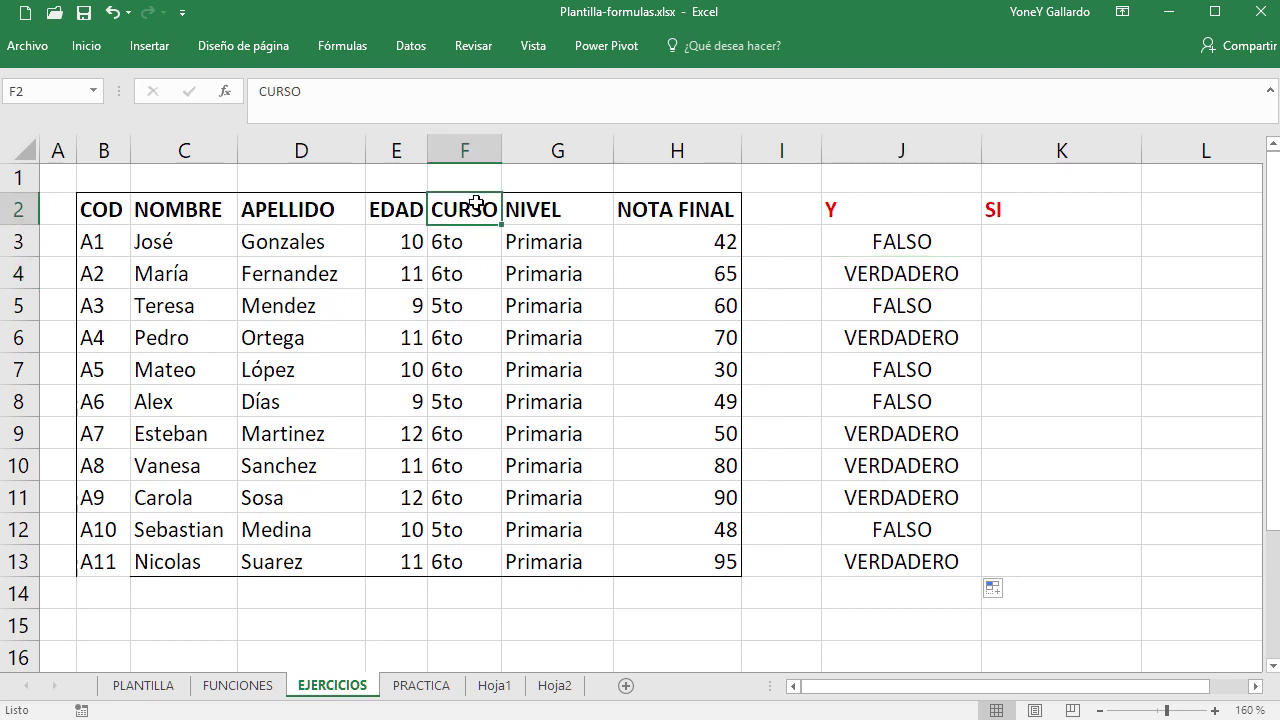
- Apply blue font colour to the CURSO (F2) and NOTA FINAL (H2) headers
{"action": "left_click", "coordinate": [88, 45]}
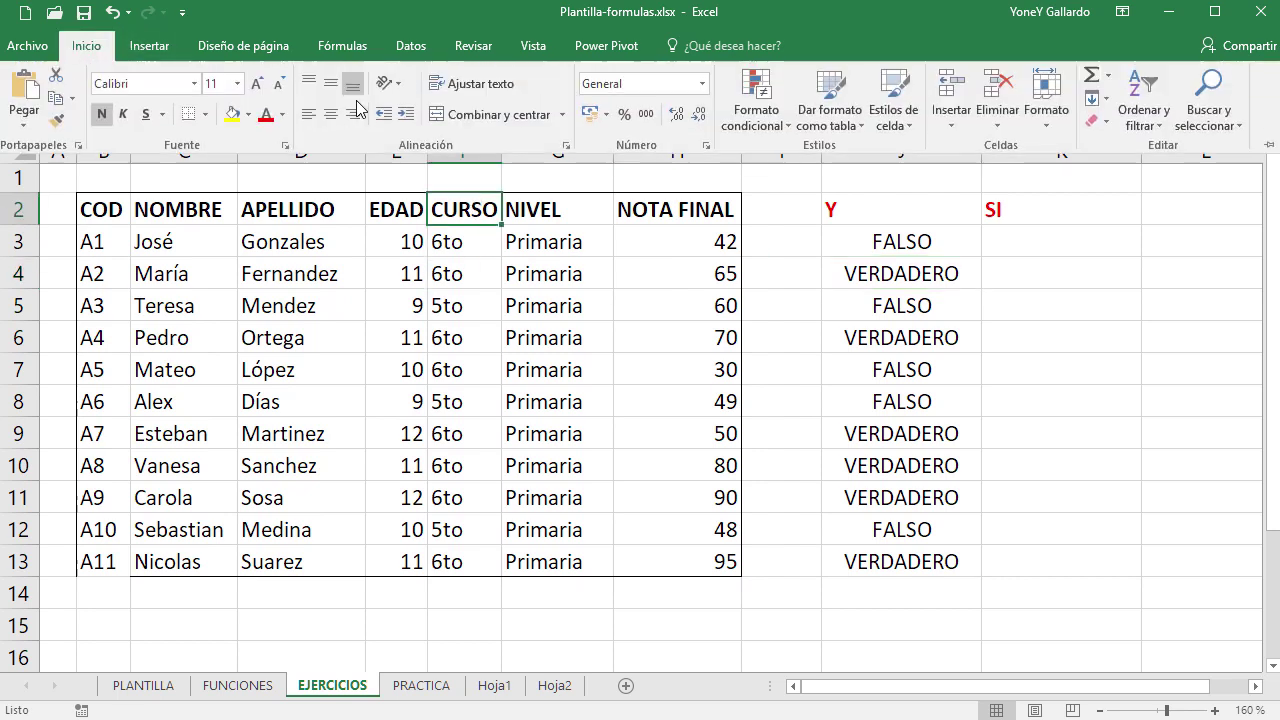
{"action": "left_click", "coordinate": [283, 114]}
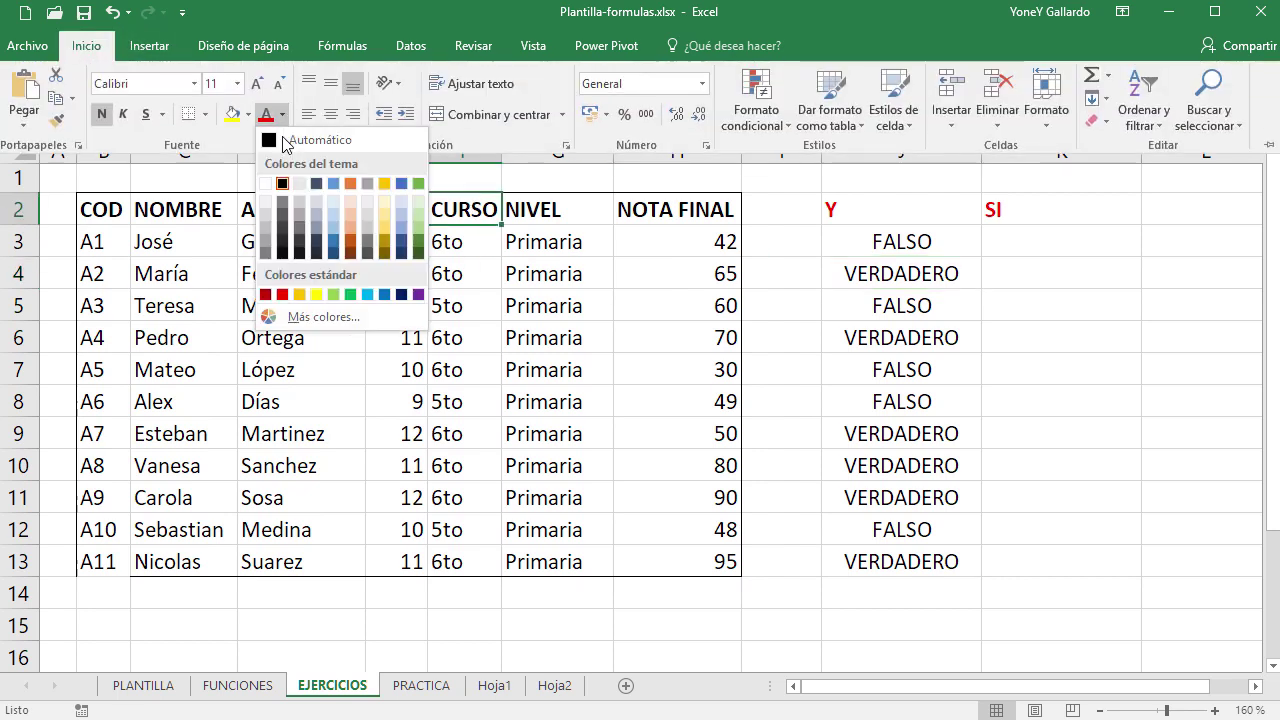
{"action": "left_click", "coordinate": [401, 184]}
{"action": "left_click", "coordinate": [688, 213]}
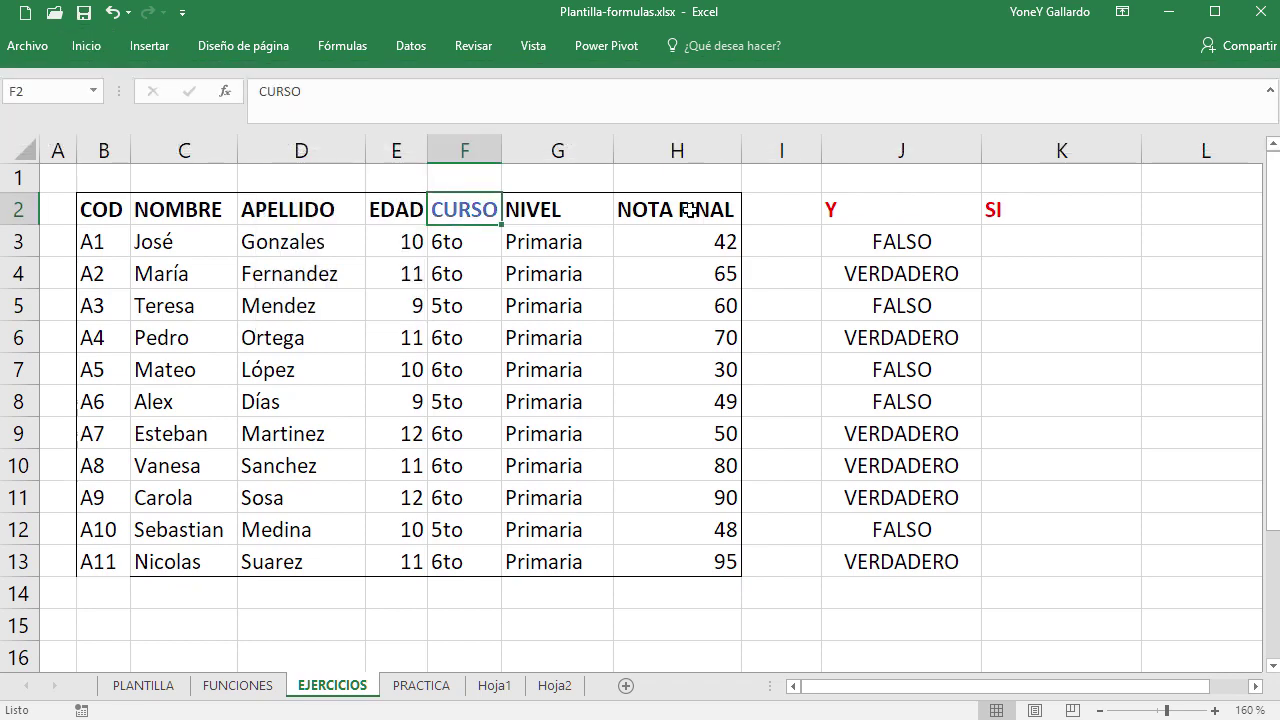
{"action": "left_click", "coordinate": [688, 213]}
{"action": "left_click", "coordinate": [92, 46]}
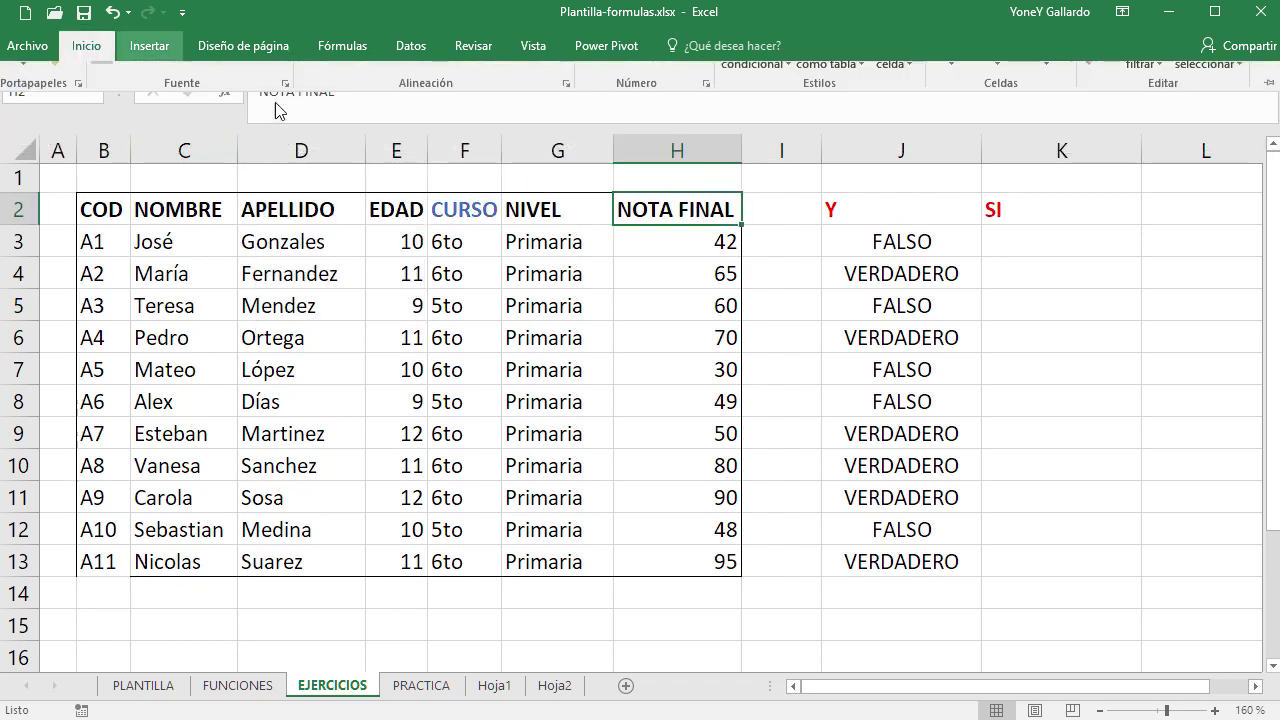
{"action": "left_click", "coordinate": [266, 114]}
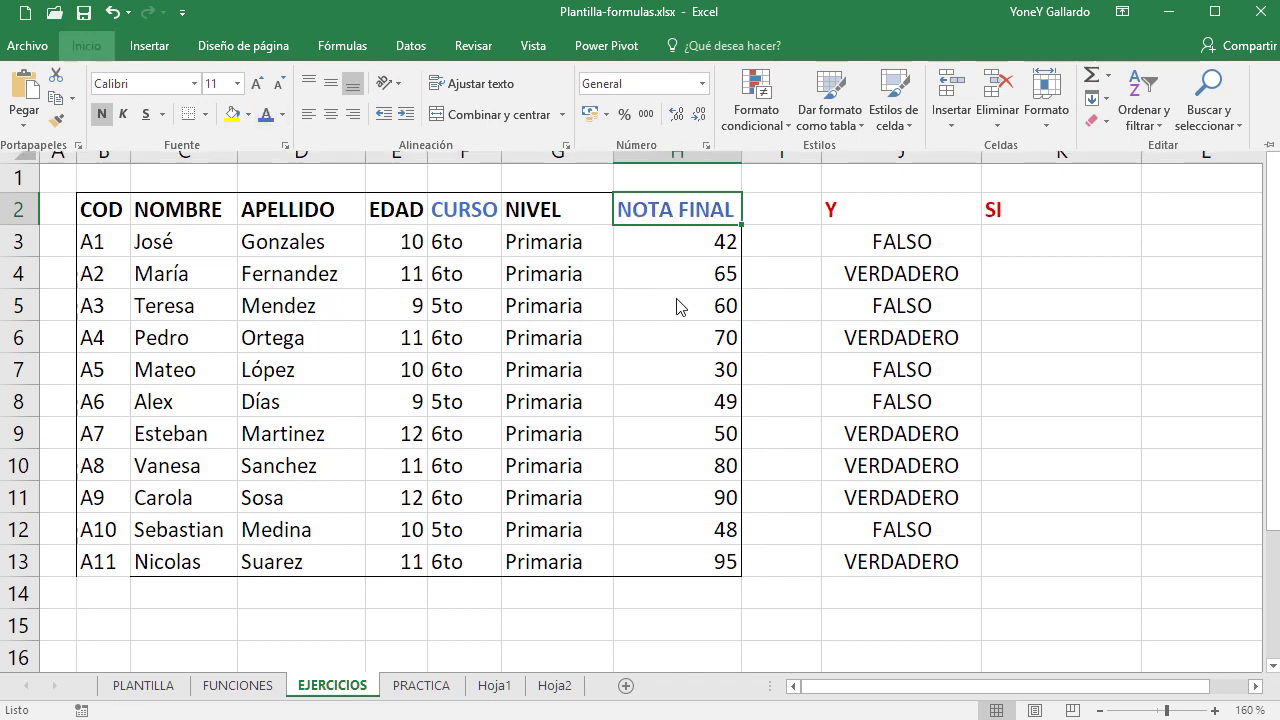
- Compare J4's VERDADERO result with the course and grade cells F3, H3 and F4
{"action": "left_click", "coordinate": [456, 238]}
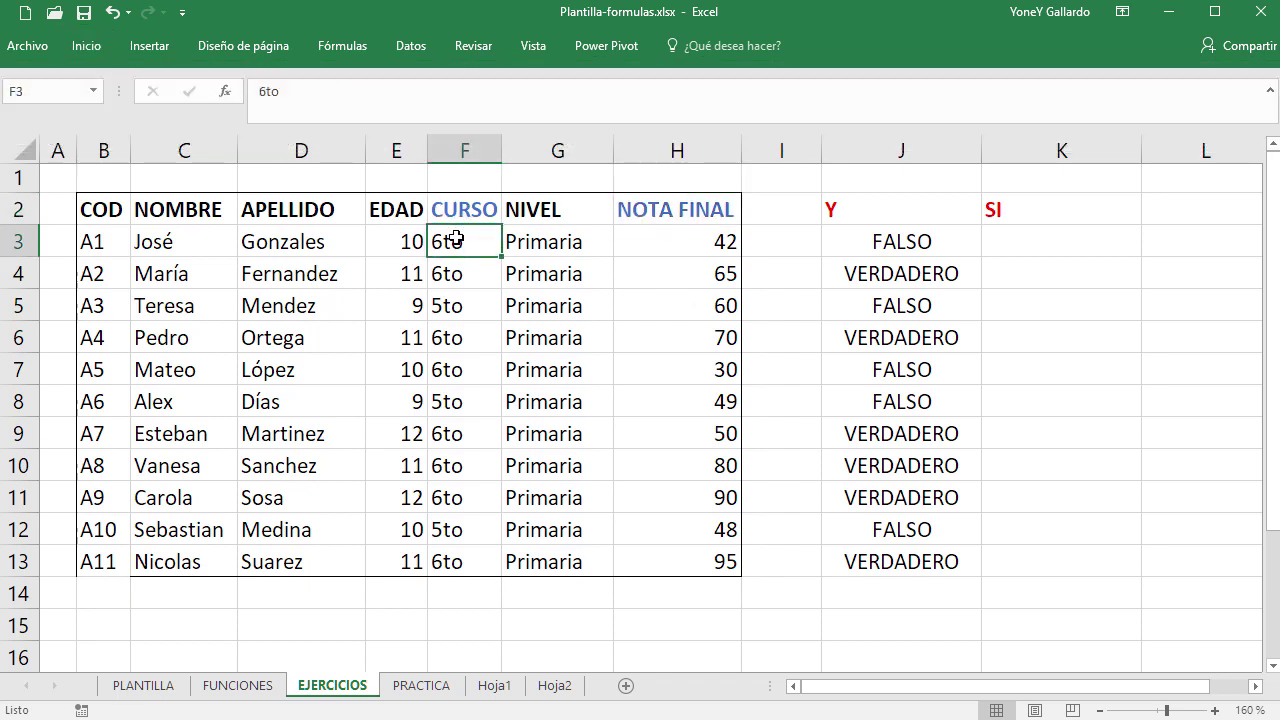
{"action": "left_click", "coordinate": [716, 240]}
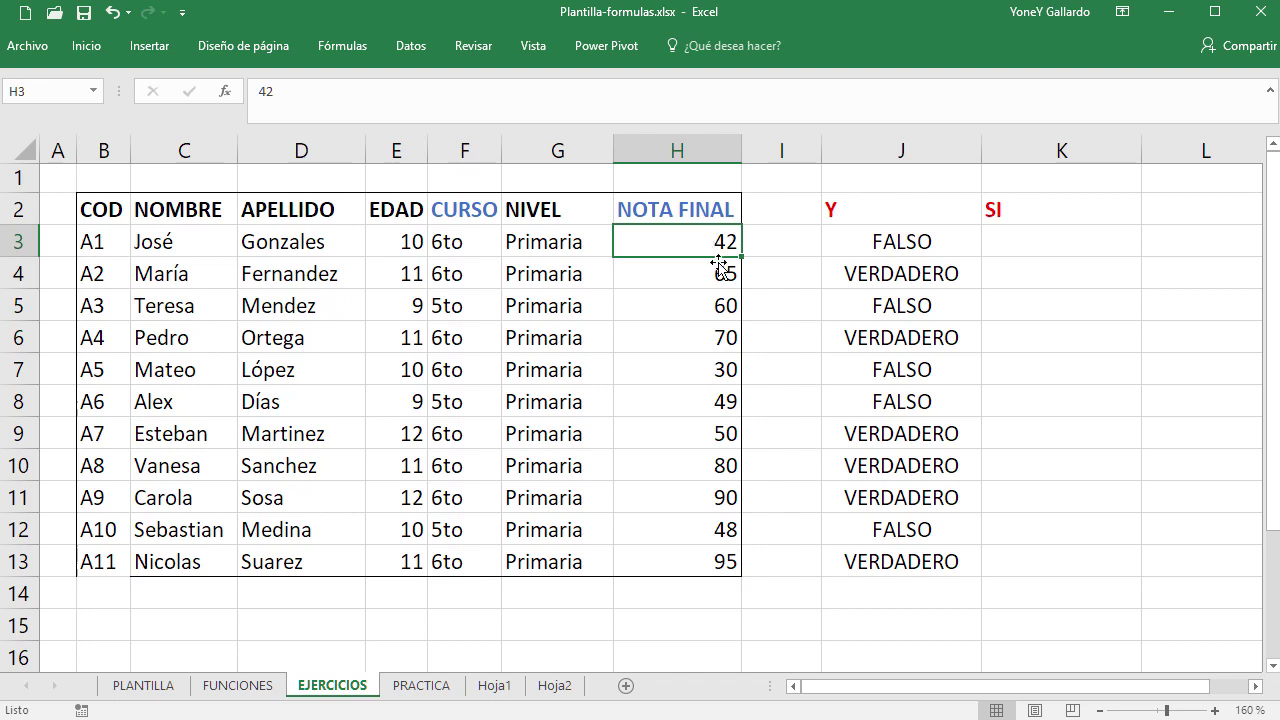
{"action": "left_click", "coordinate": [880, 276]}
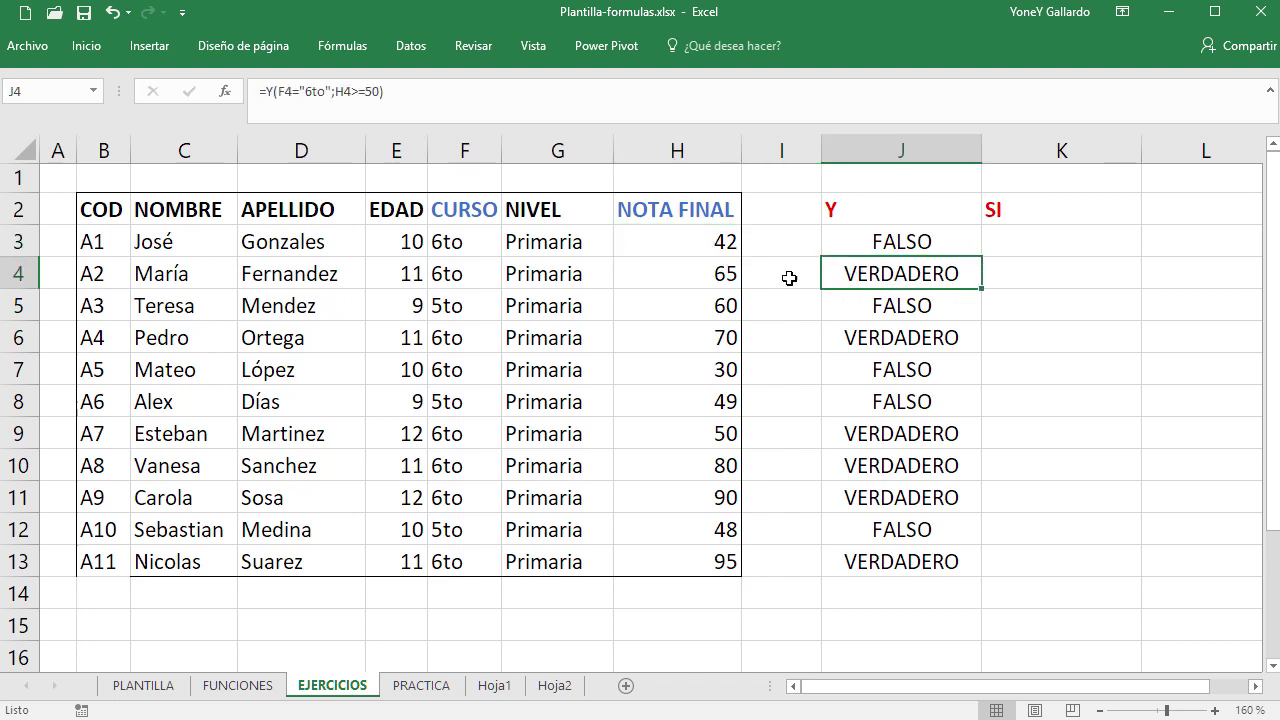
{"action": "left_click", "coordinate": [457, 275]}
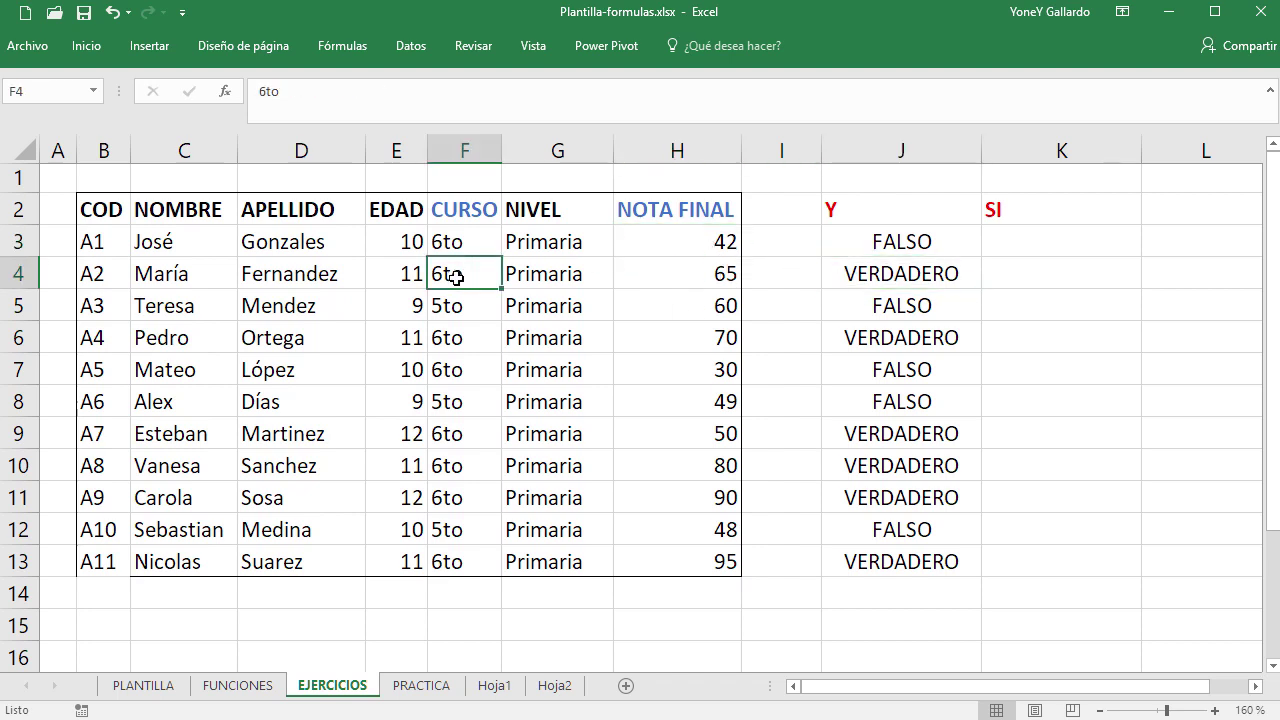
{"action": "left_click", "coordinate": [700, 281]}
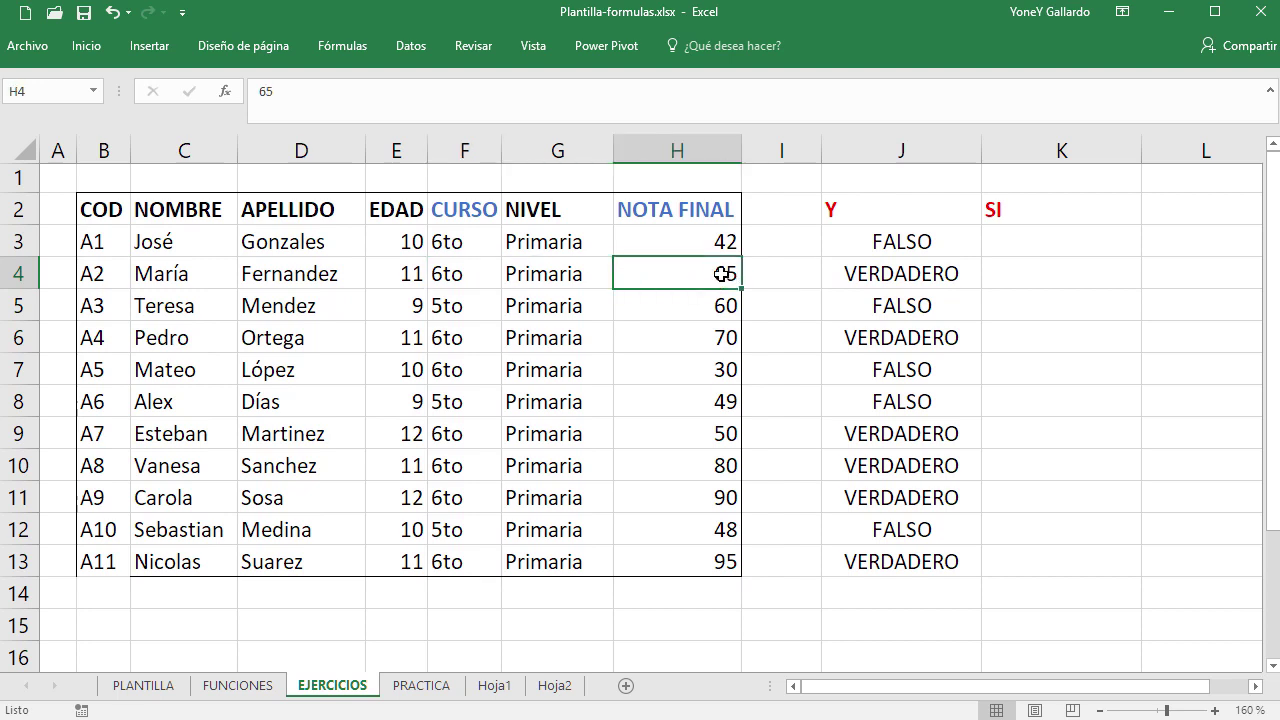
{"action": "left_click", "coordinate": [882, 306]}
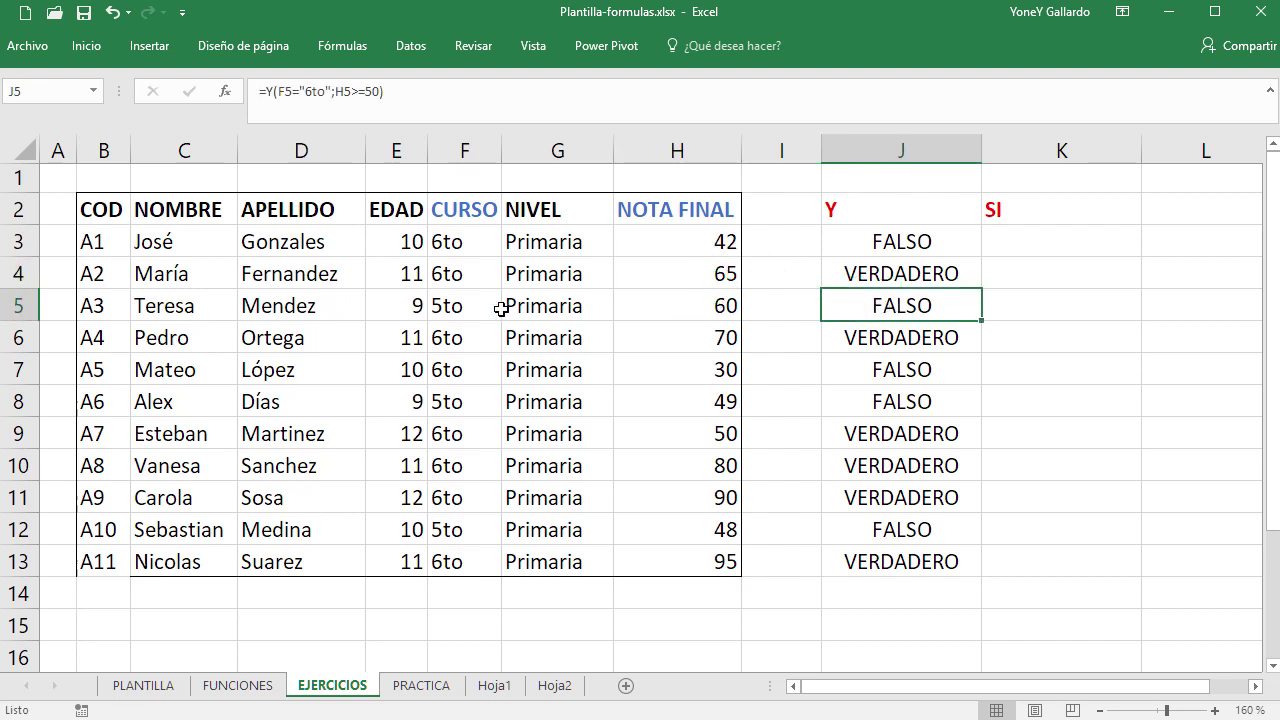
{"action": "left_click", "coordinate": [721, 306]}
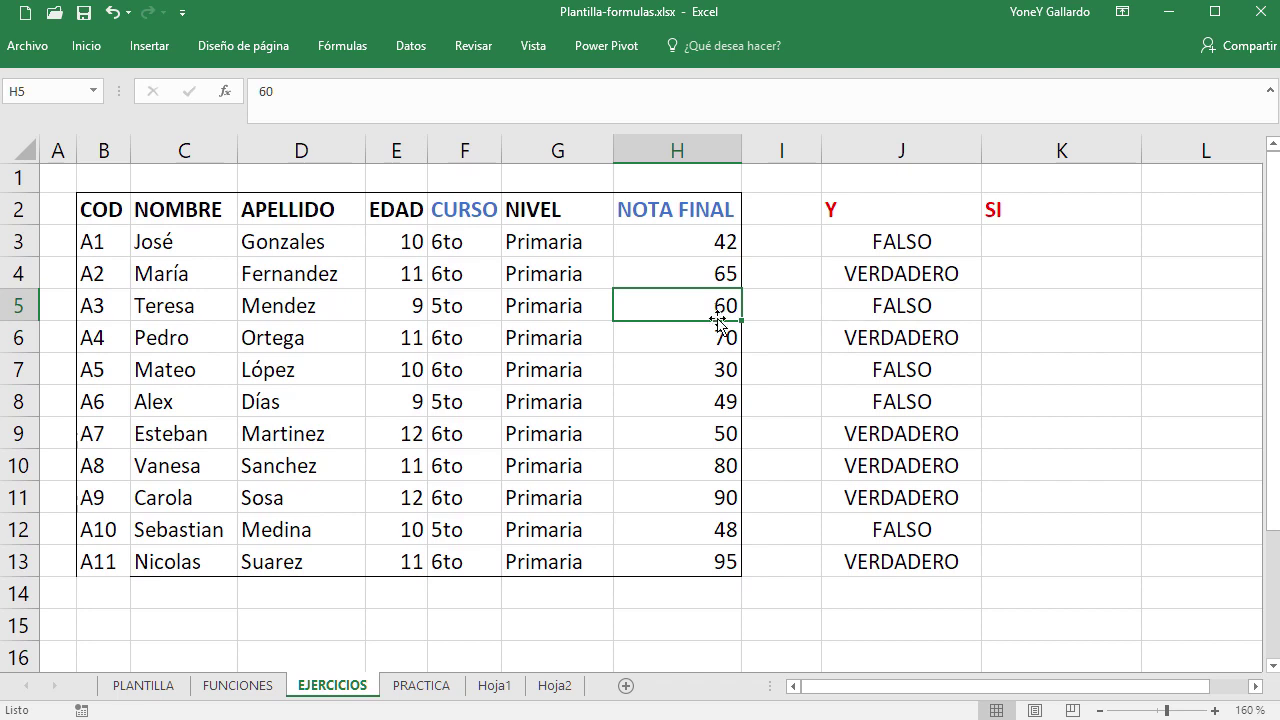
{"action": "left_click", "coordinate": [456, 311]}
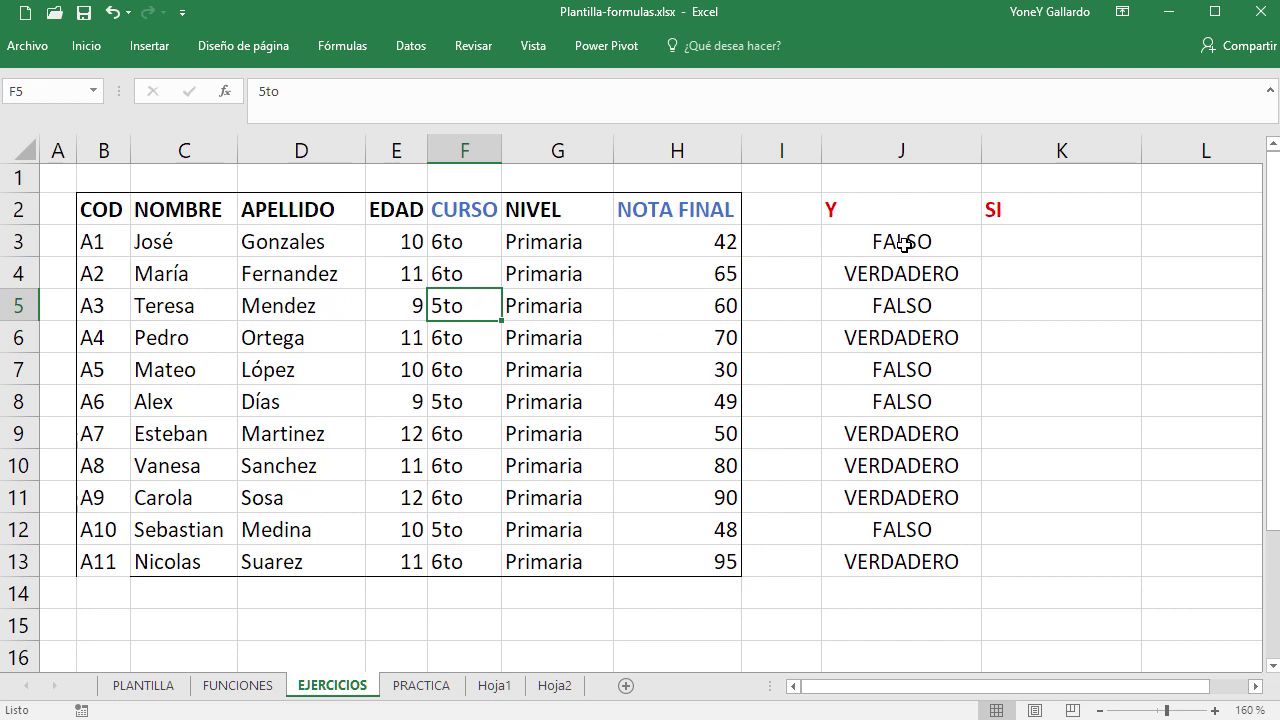
{"action": "left_click_drag", "start_coordinate": [906, 245], "coordinate": [908, 565]}
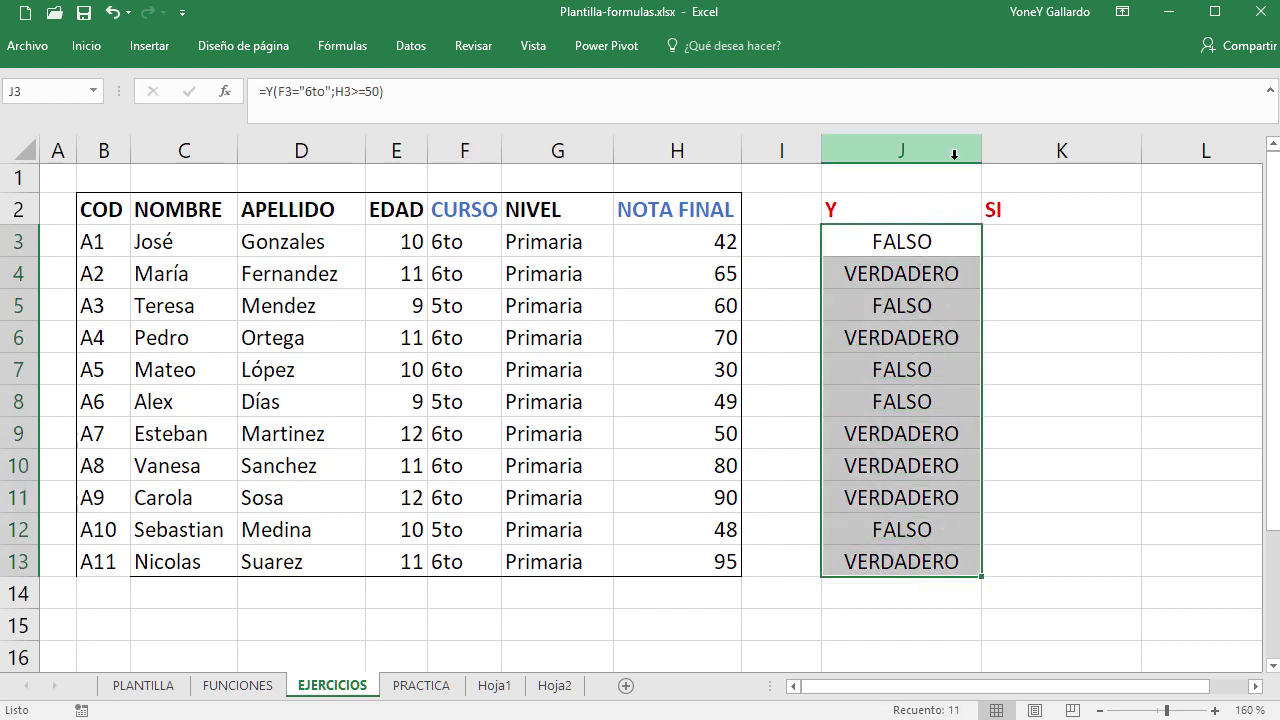
{"action": "left_click", "coordinate": [1020, 243]}
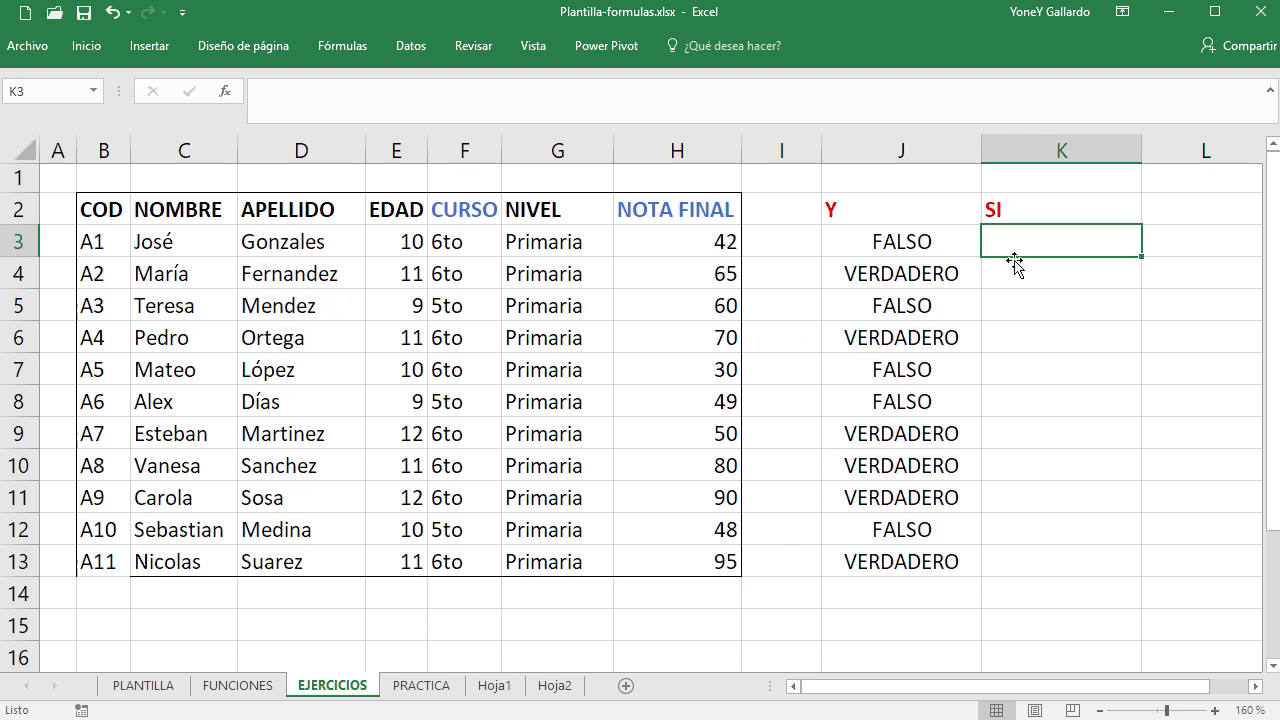
- Review the Y condition in J3's formula and cancel an accidental edit
{"action": "left_click", "coordinate": [931, 243]}
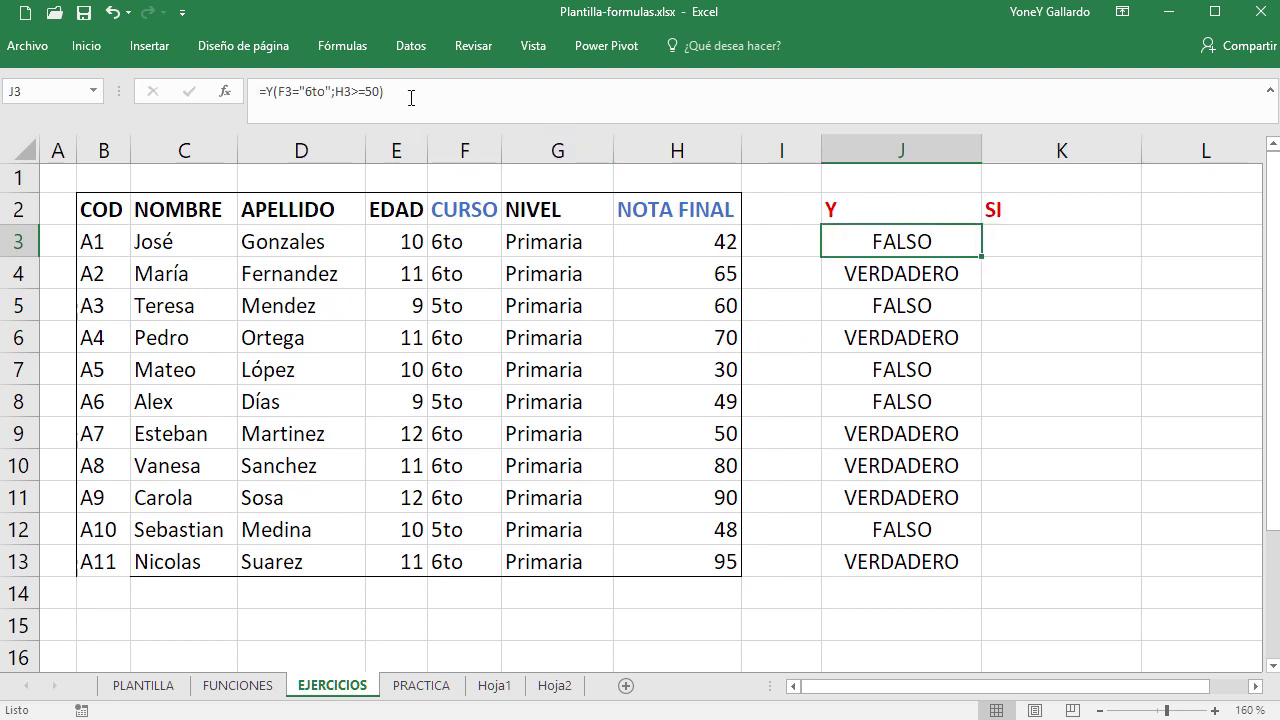
{"action": "left_click_drag", "start_coordinate": [400, 91], "coordinate": [261, 111]}
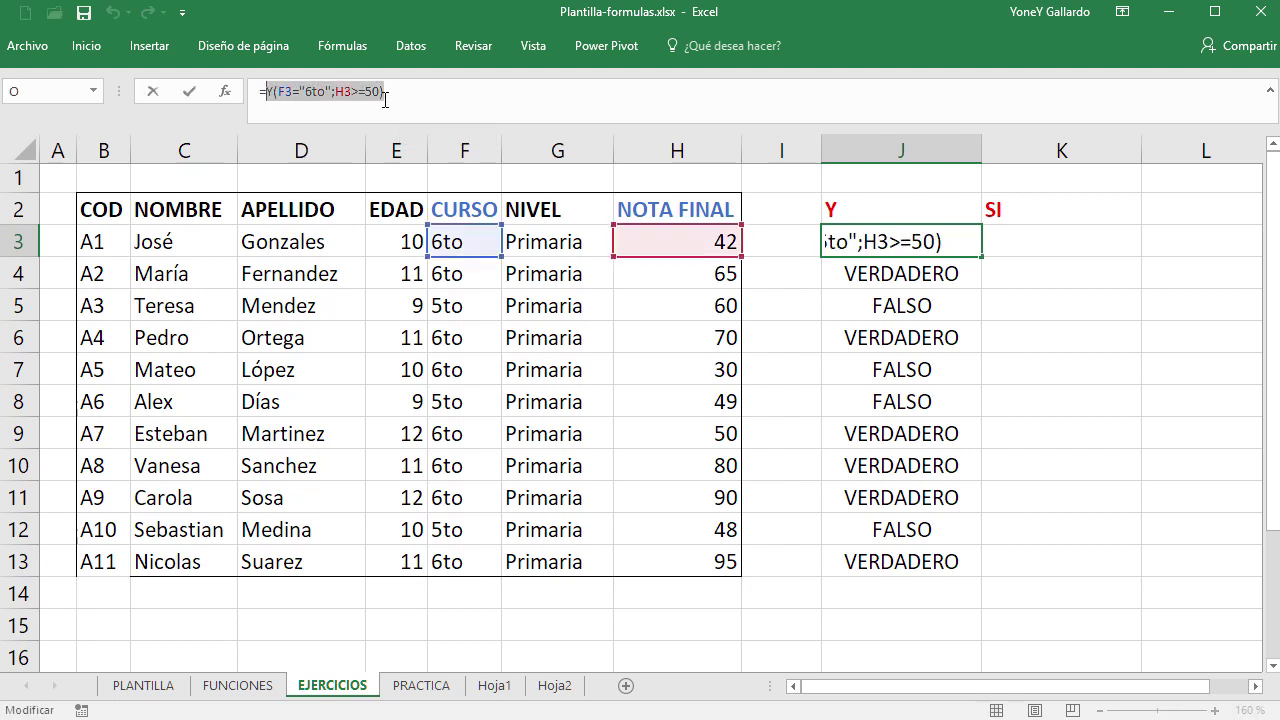
{"action": "left_click", "coordinate": [1023, 249]}
{"action": "key", "text": "Escape"}
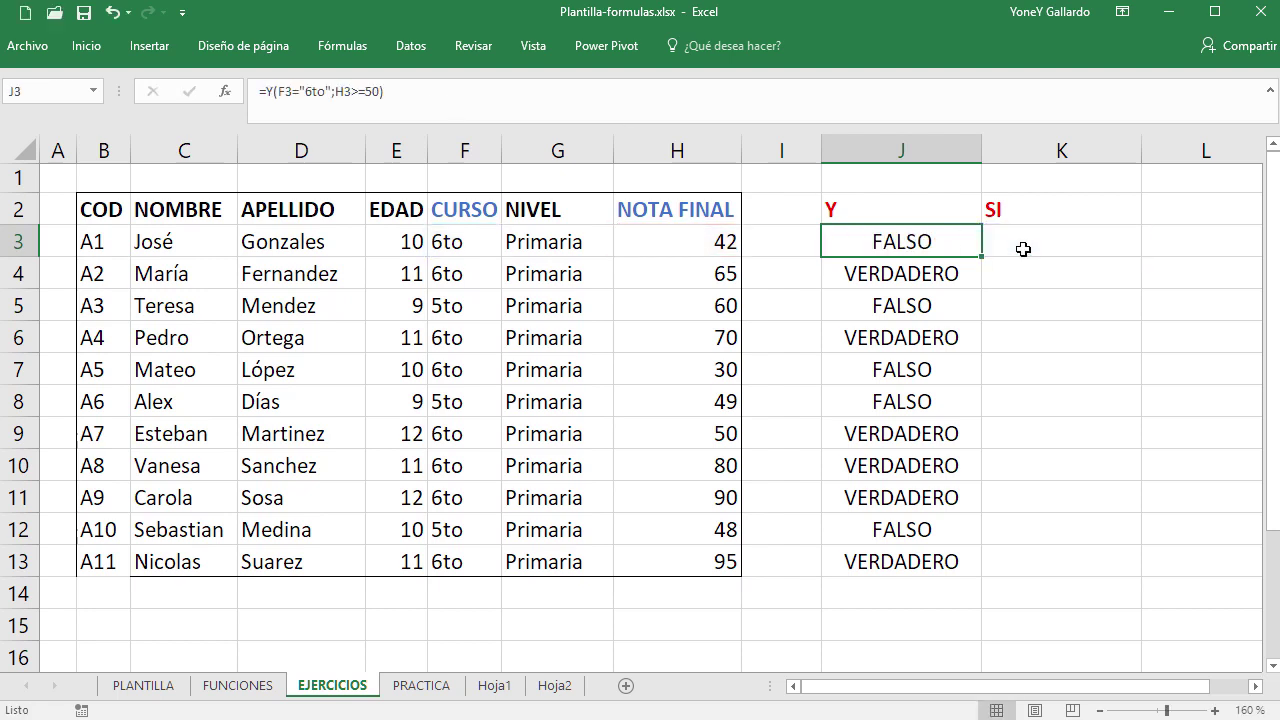
- Enter =SI(Y(F3="6to";H3>=50);"Aprobado";"Reprobado") in K3
{"action": "left_click", "coordinate": [1026, 243]}
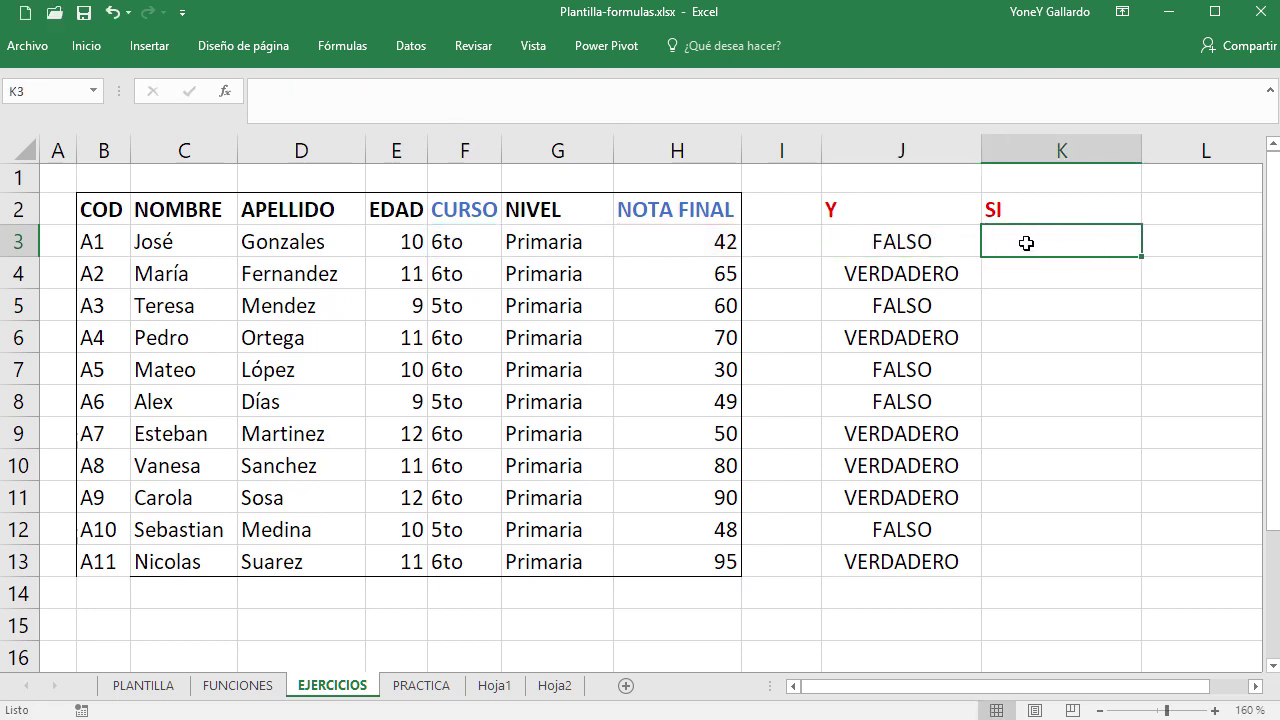
{"action": "type", "text": "=SI"}
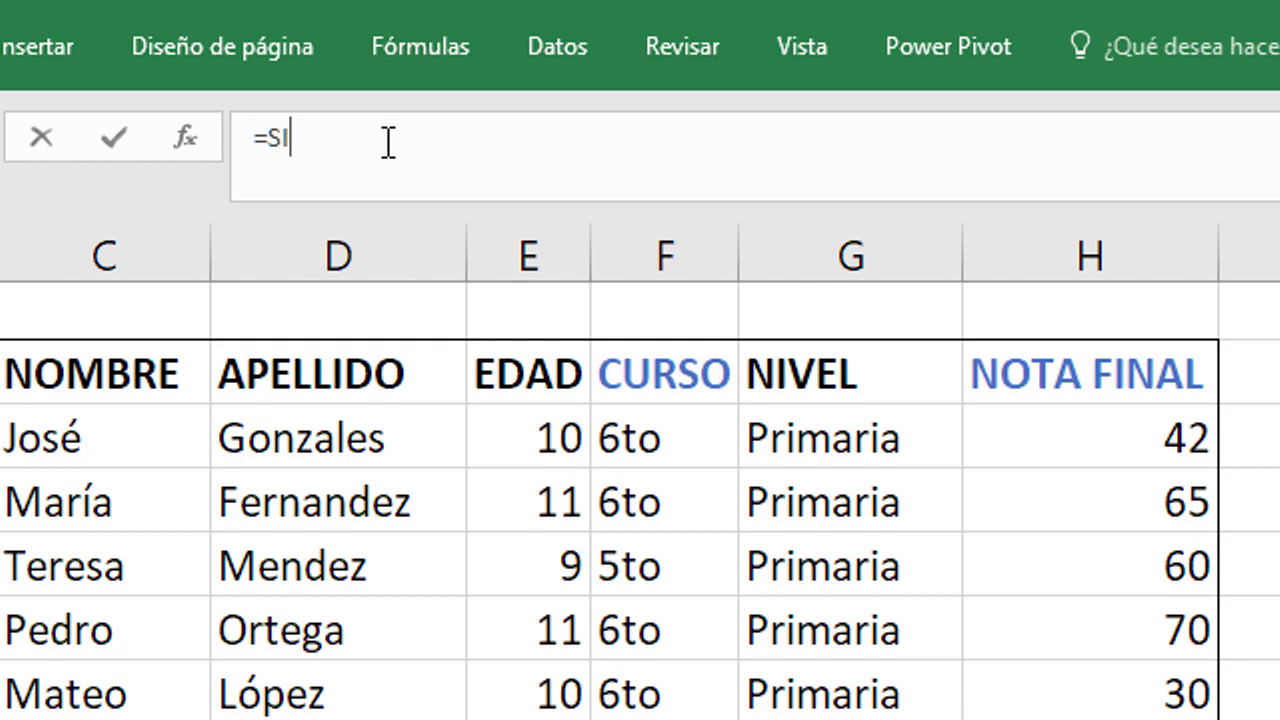
{"action": "type", "text": "("}
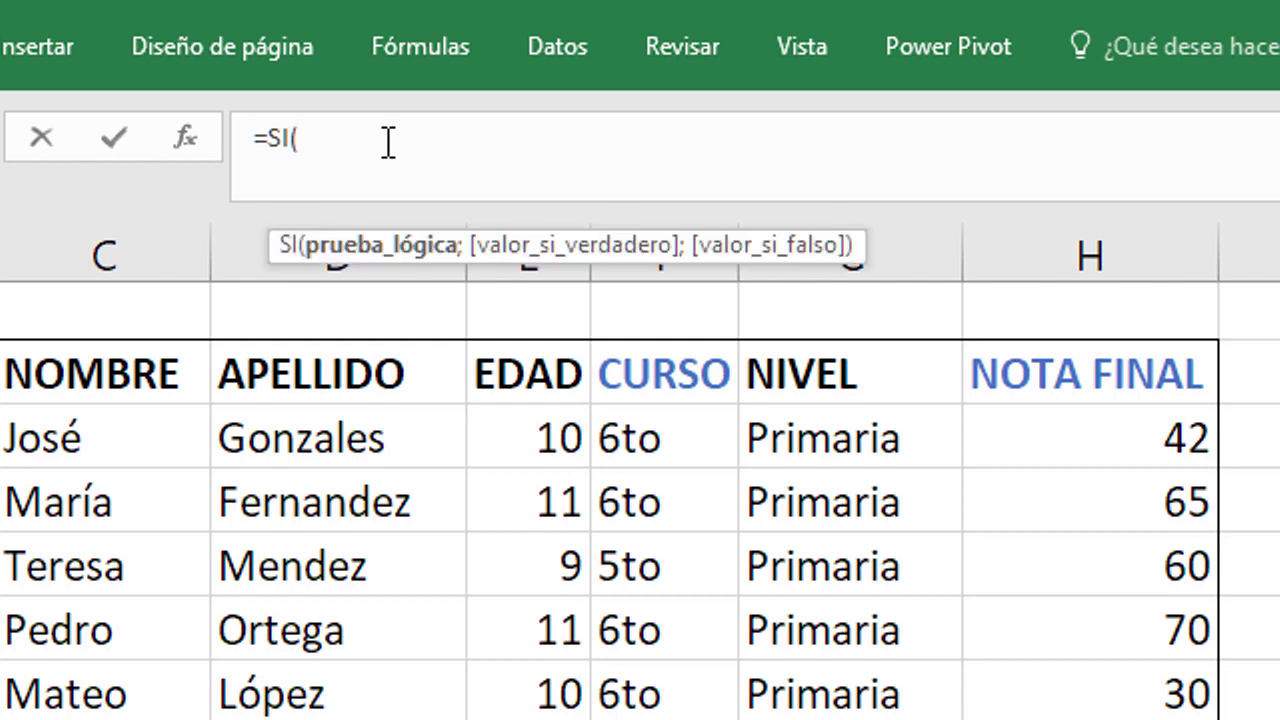
{"action": "type", "text": "Y(F3=\"6to\";H3>=50)"}
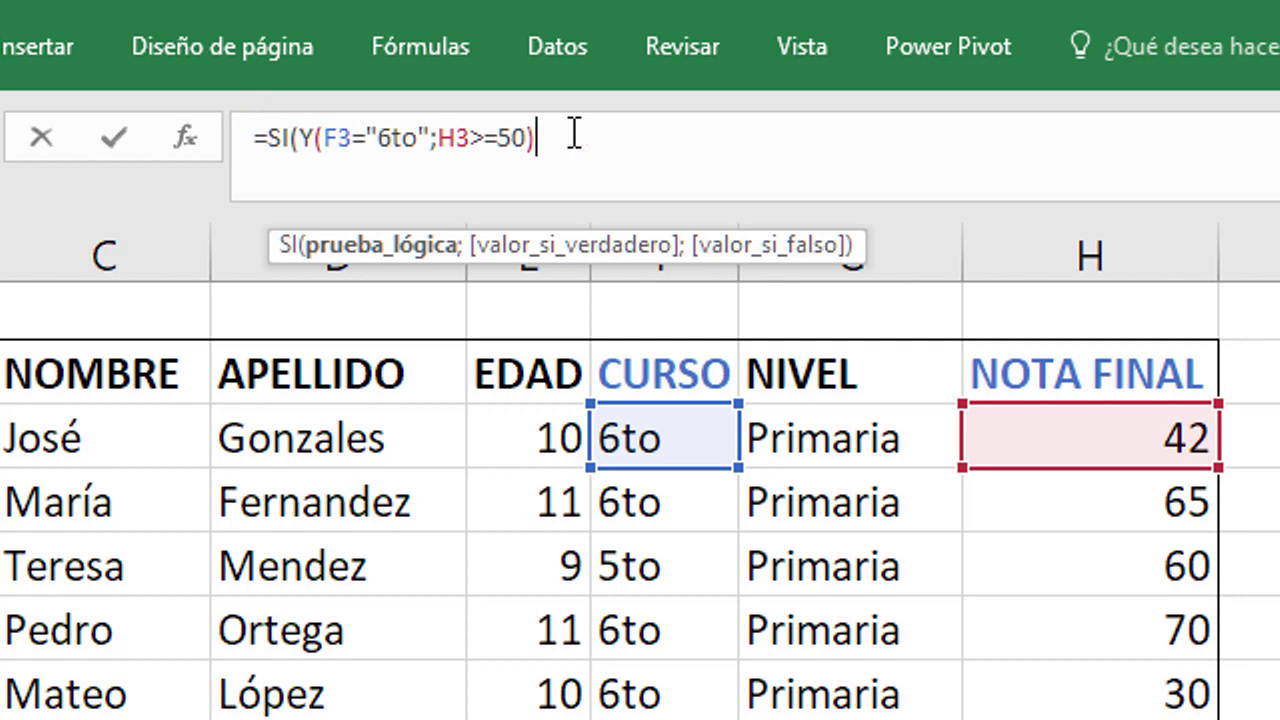
{"action": "type", "text": ";"}
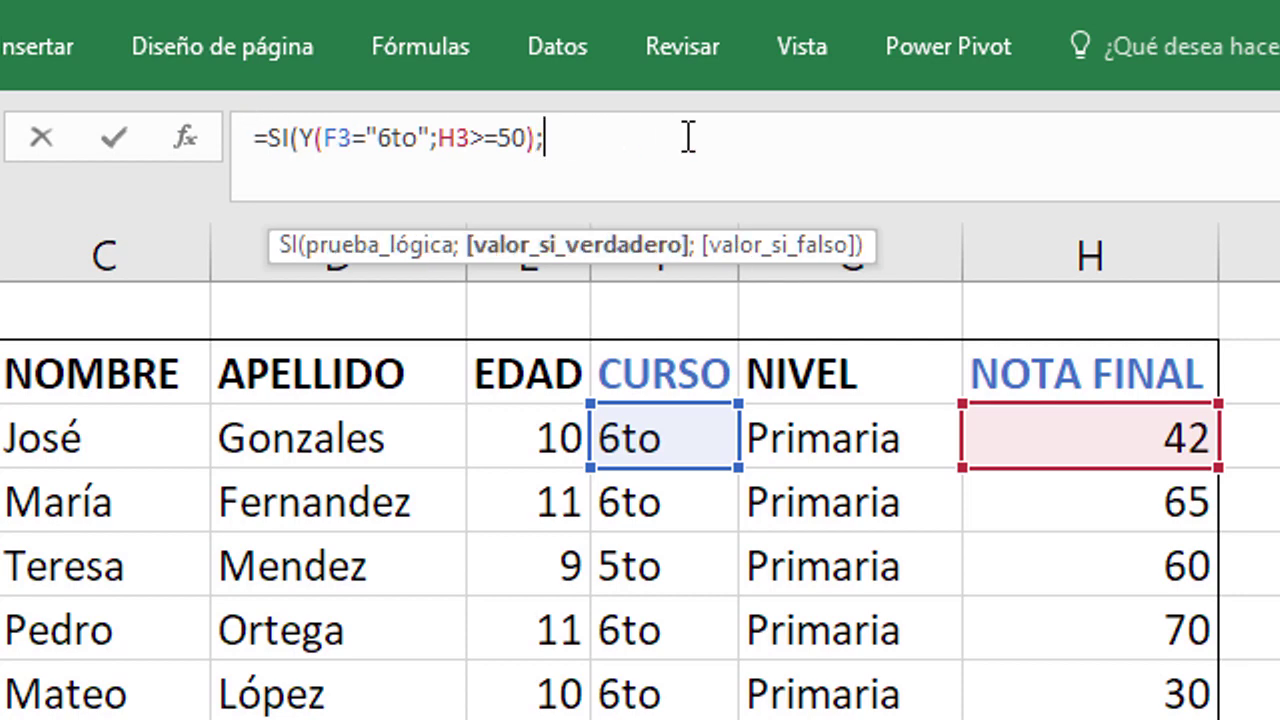
{"action": "type", "text": "\"\""}
{"action": "key", "text": "Left"}
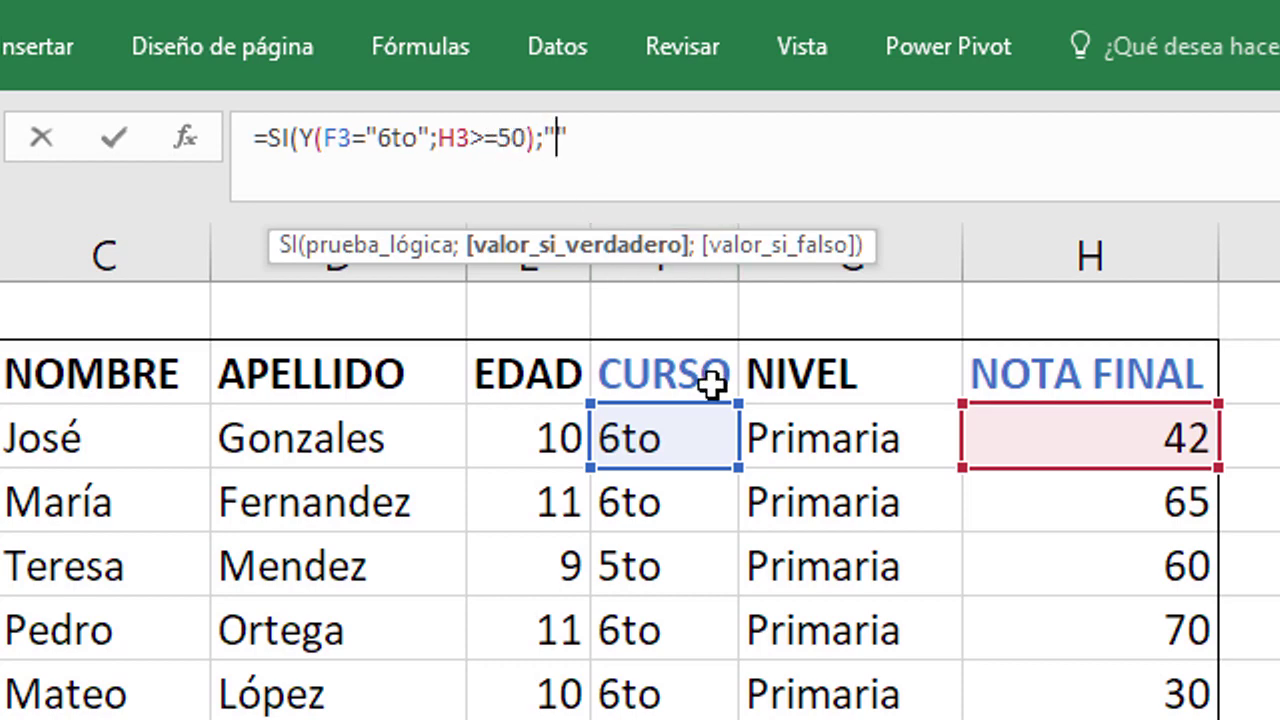
{"action": "type", "text": "Aproba"}
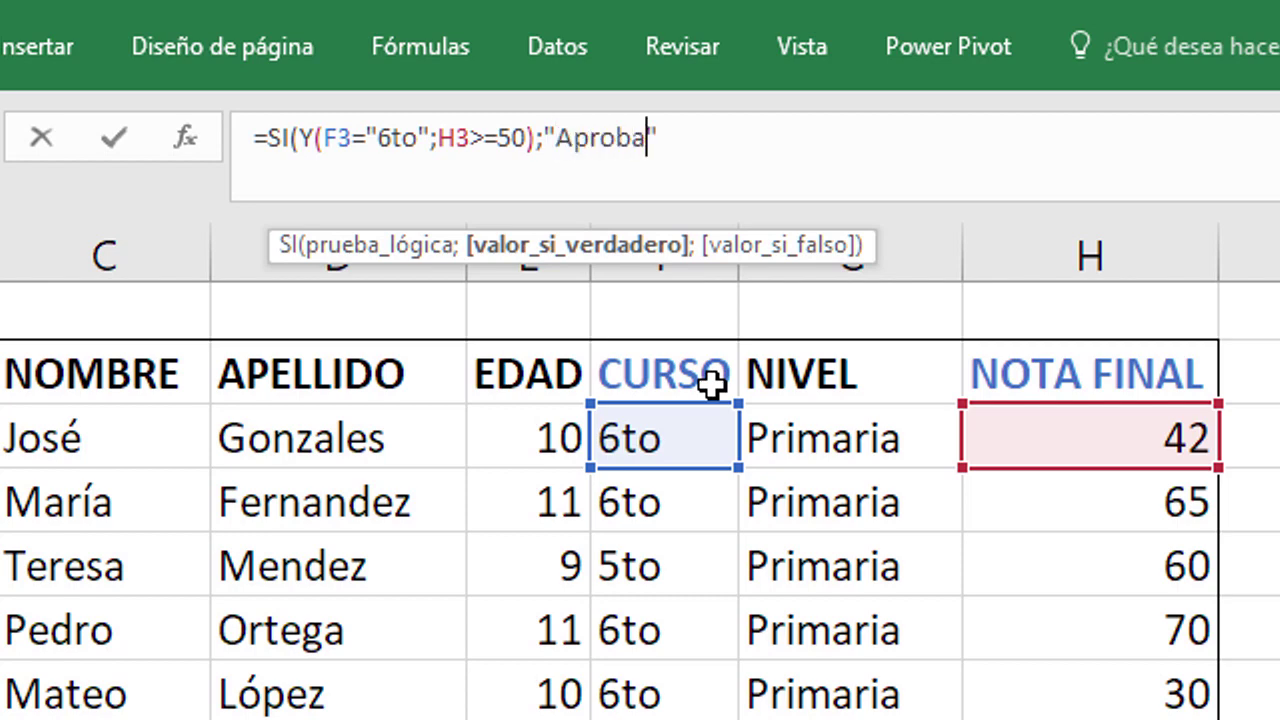
{"action": "type", "text": "do\""}
{"action": "type", "text": ";\""}
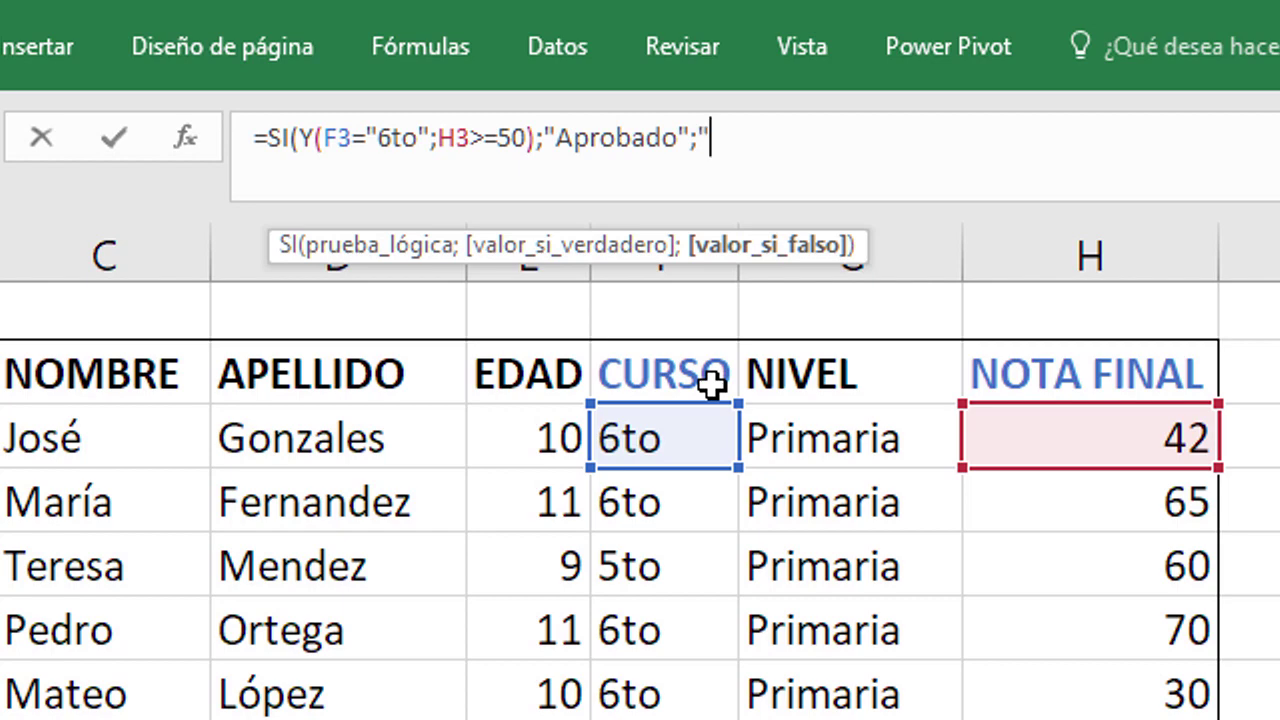
{"action": "type", "text": "\""}
{"action": "key", "text": "Left"}
{"action": "type", "text": "Reprobado"}
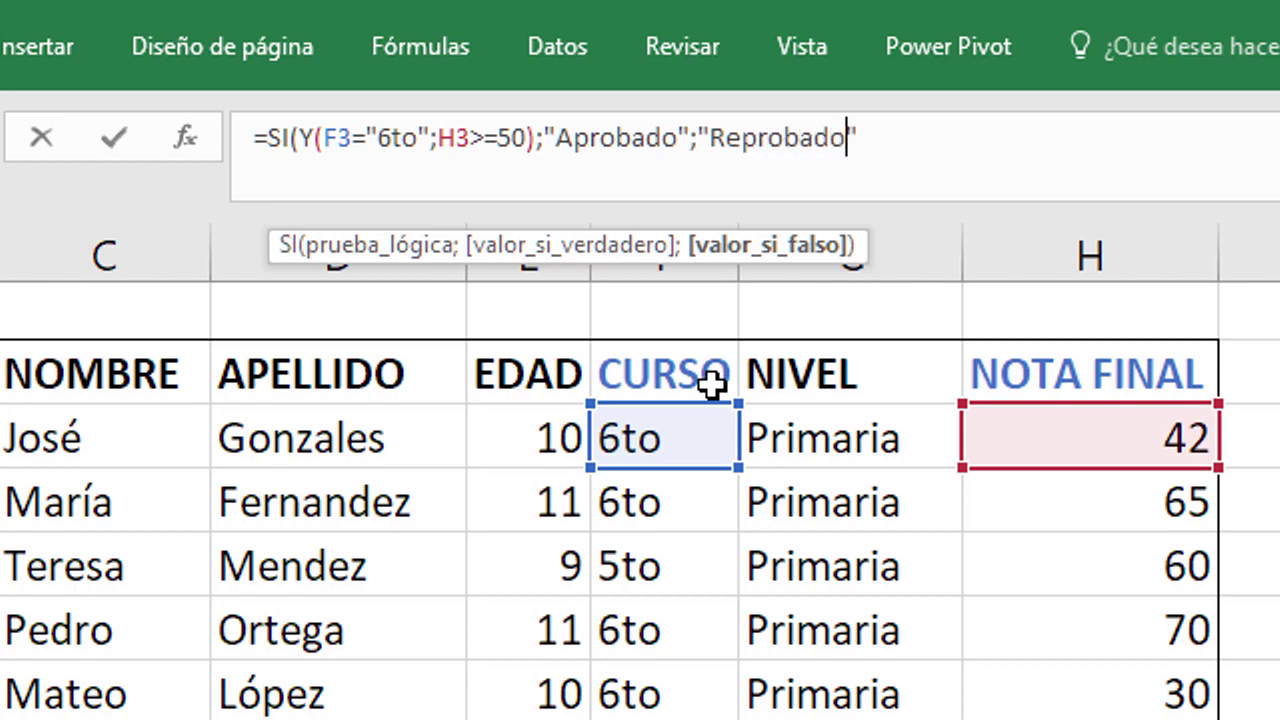
{"action": "key", "text": "Right"}
{"action": "type", "text": ")"}
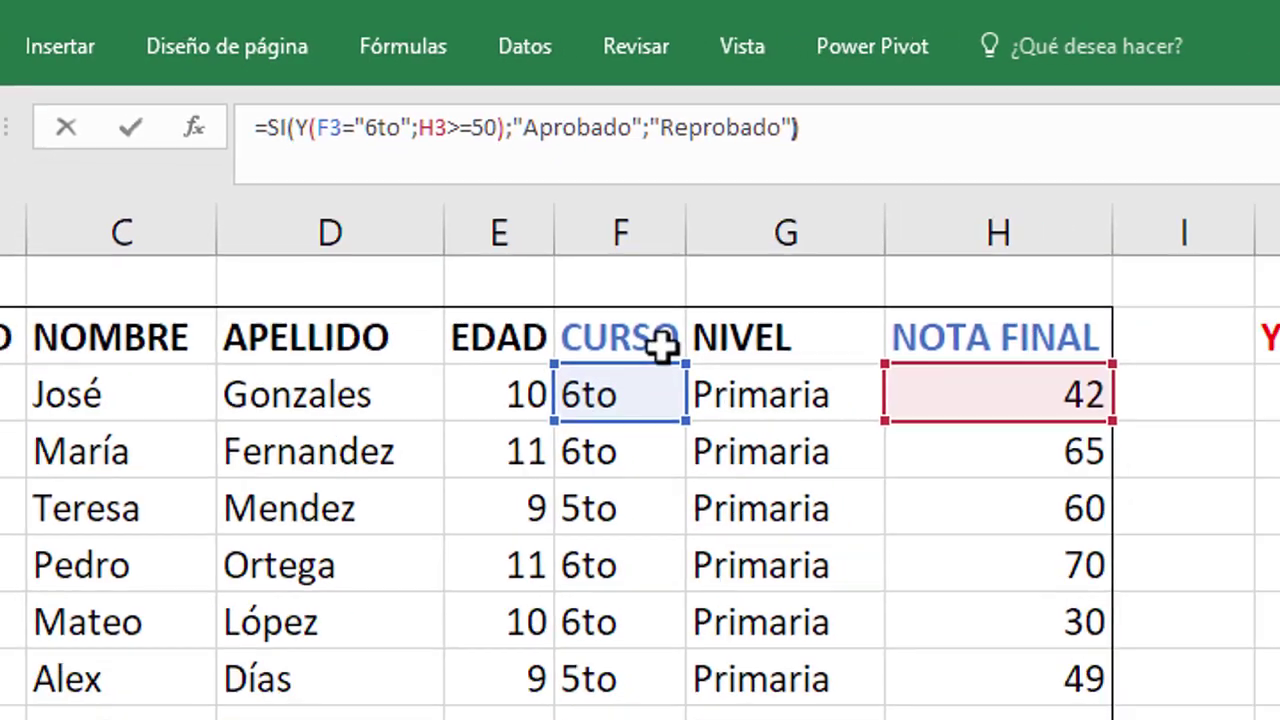
{"action": "key", "text": "Return"}
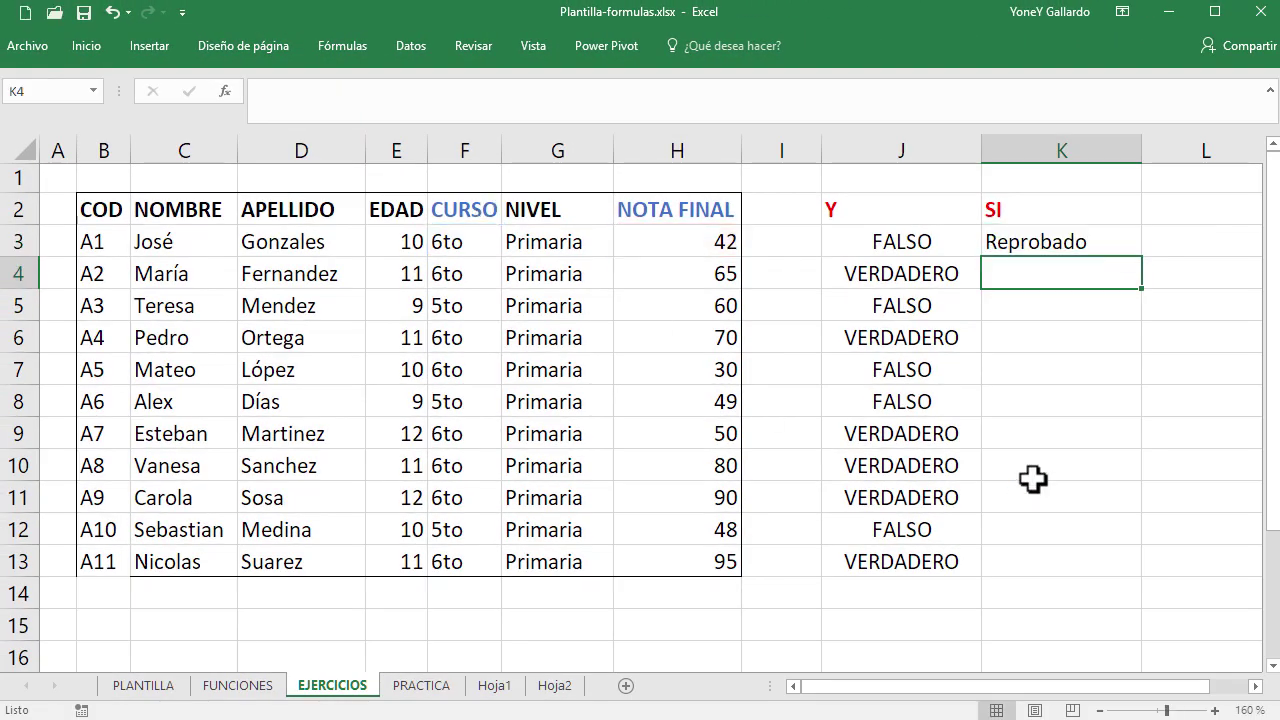
{"action": "left_click", "coordinate": [1043, 248]}
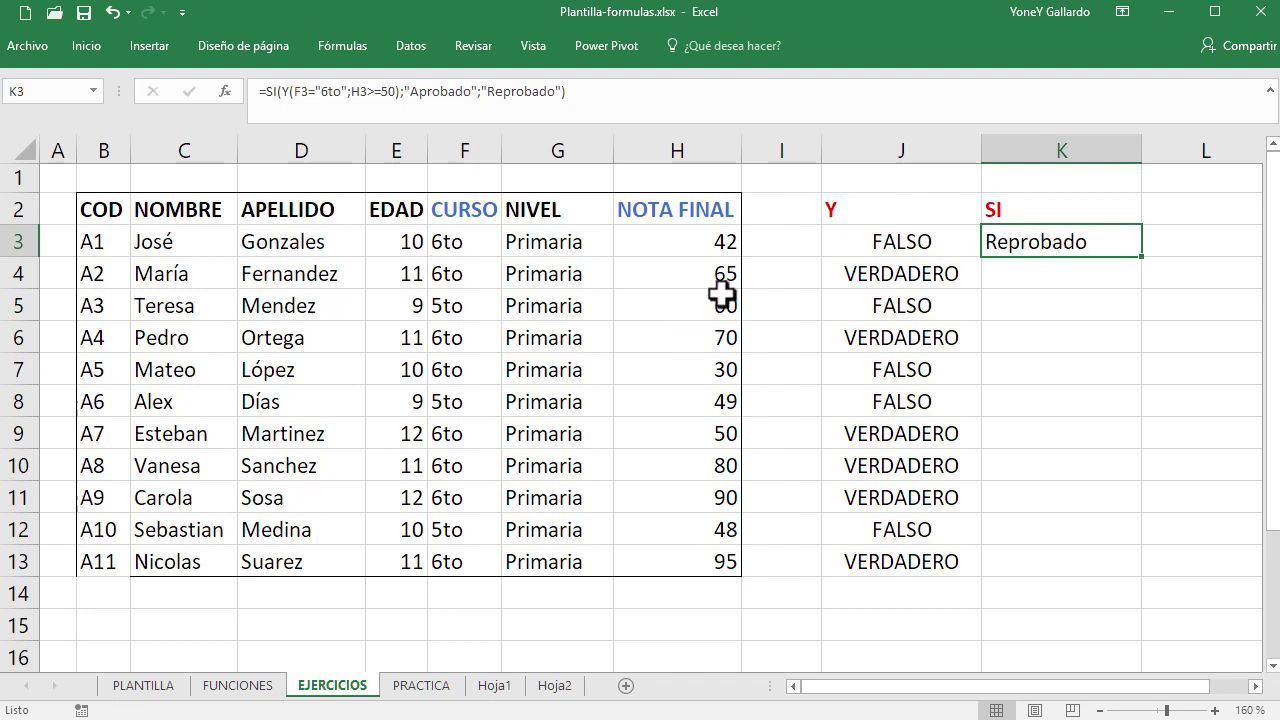
{"action": "left_click", "coordinate": [712, 242]}
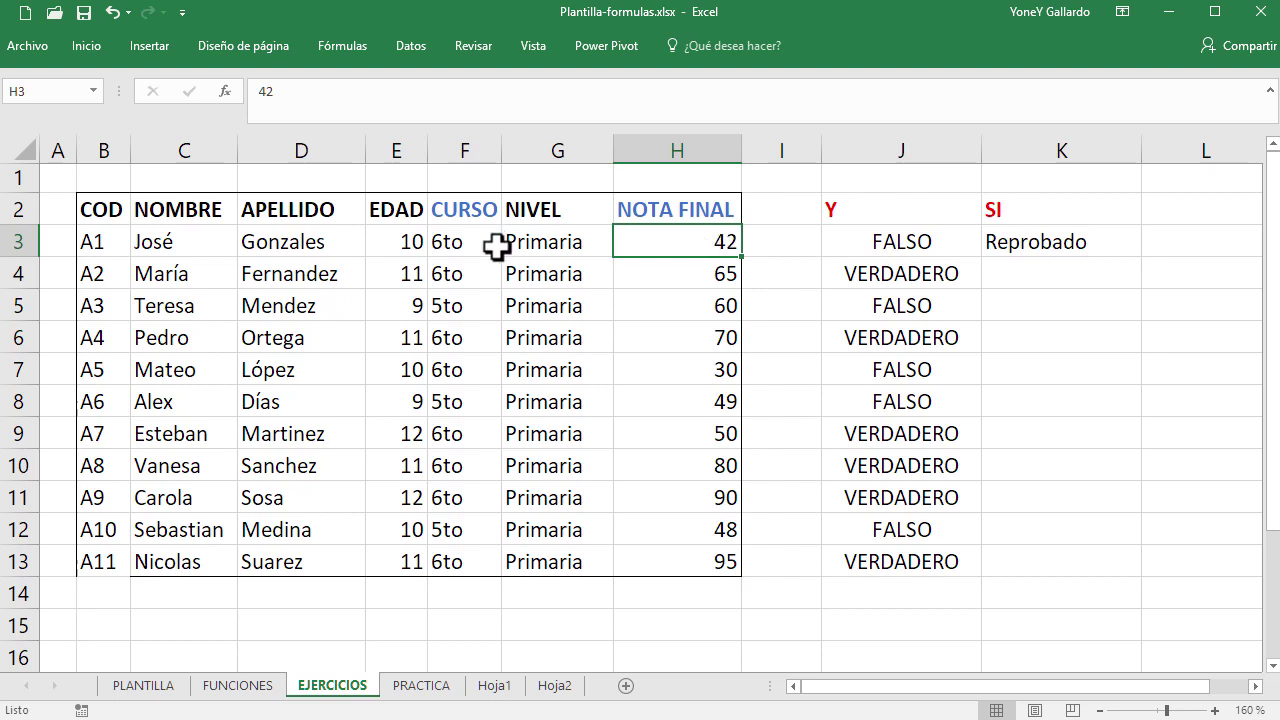
{"action": "left_click", "coordinate": [460, 244]}
{"action": "left_click", "coordinate": [670, 250]}
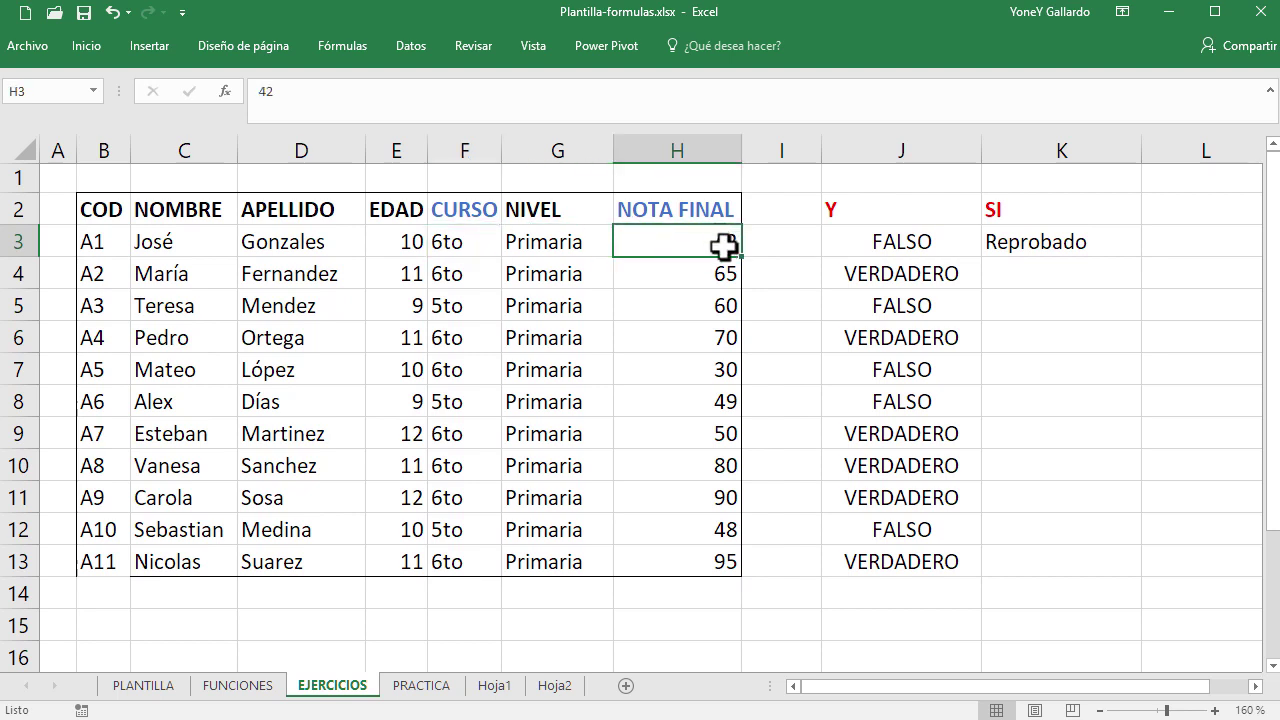
- Fill K3's SI formula down to K13 and check the copied formula in K4
{"action": "left_click", "coordinate": [1050, 245]}
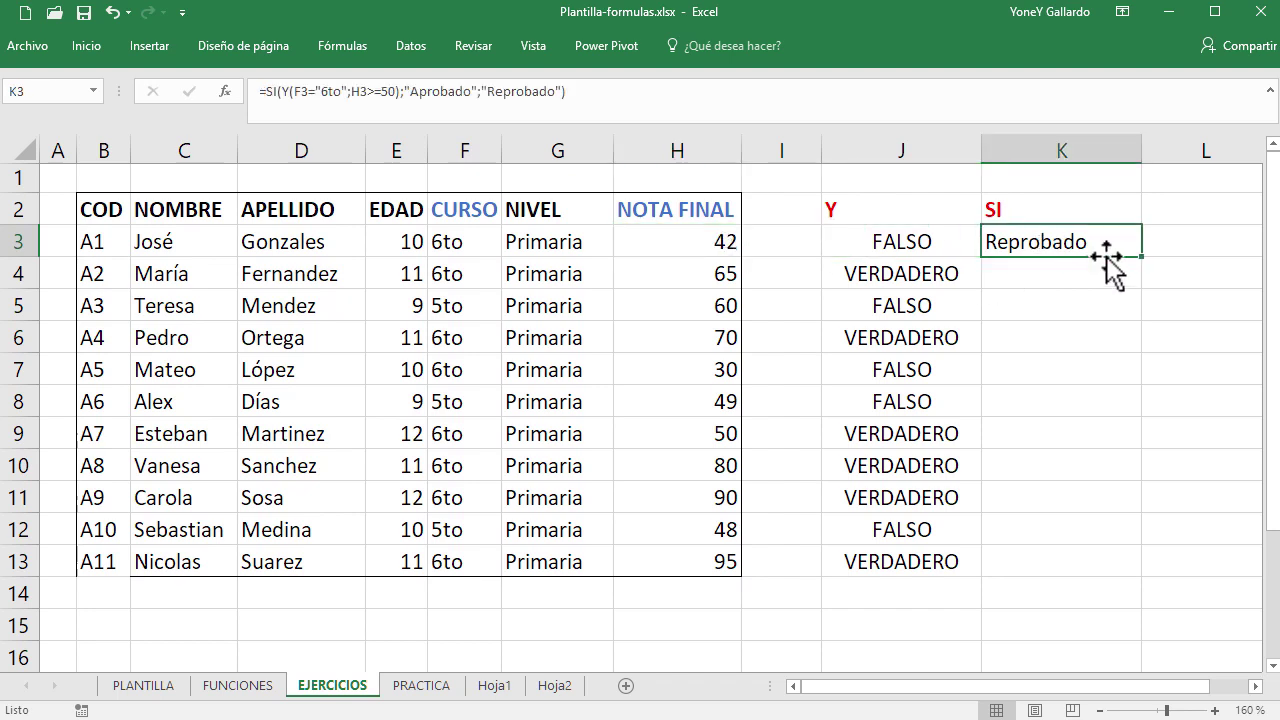
{"action": "left_click_drag", "start_coordinate": [1141, 258], "coordinate": [1141, 568]}
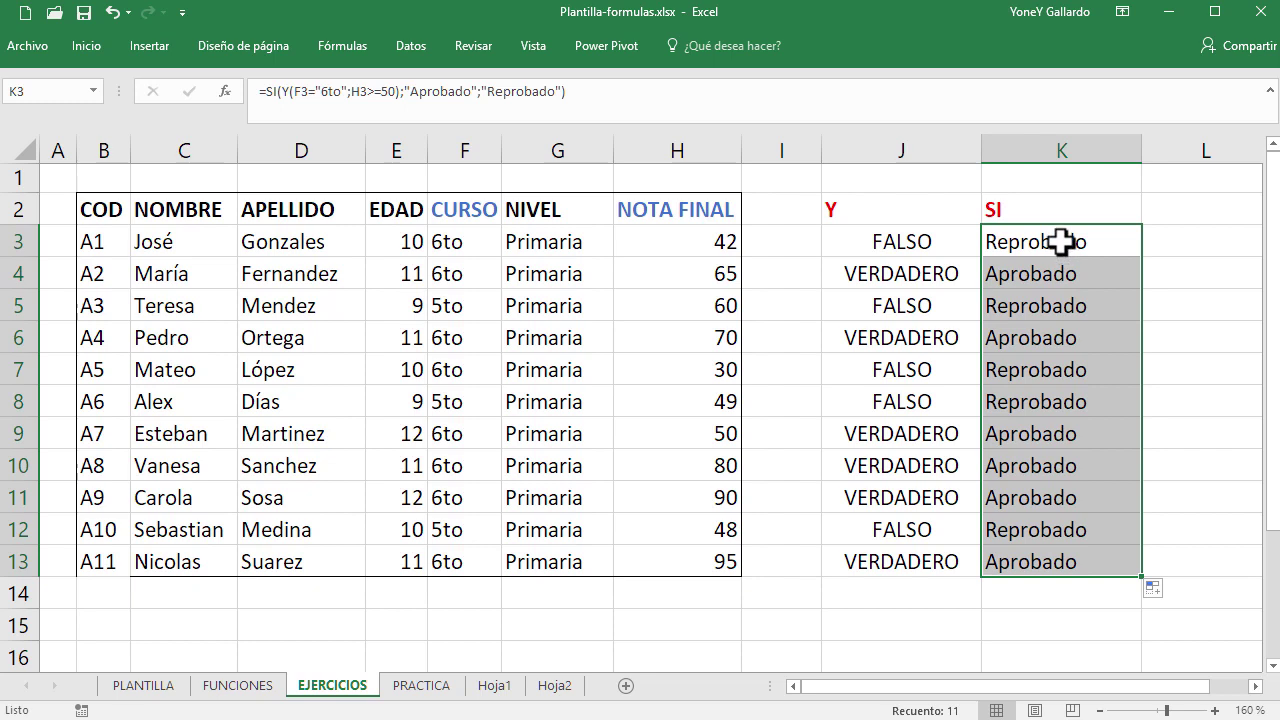
{"action": "left_click", "coordinate": [1108, 252]}
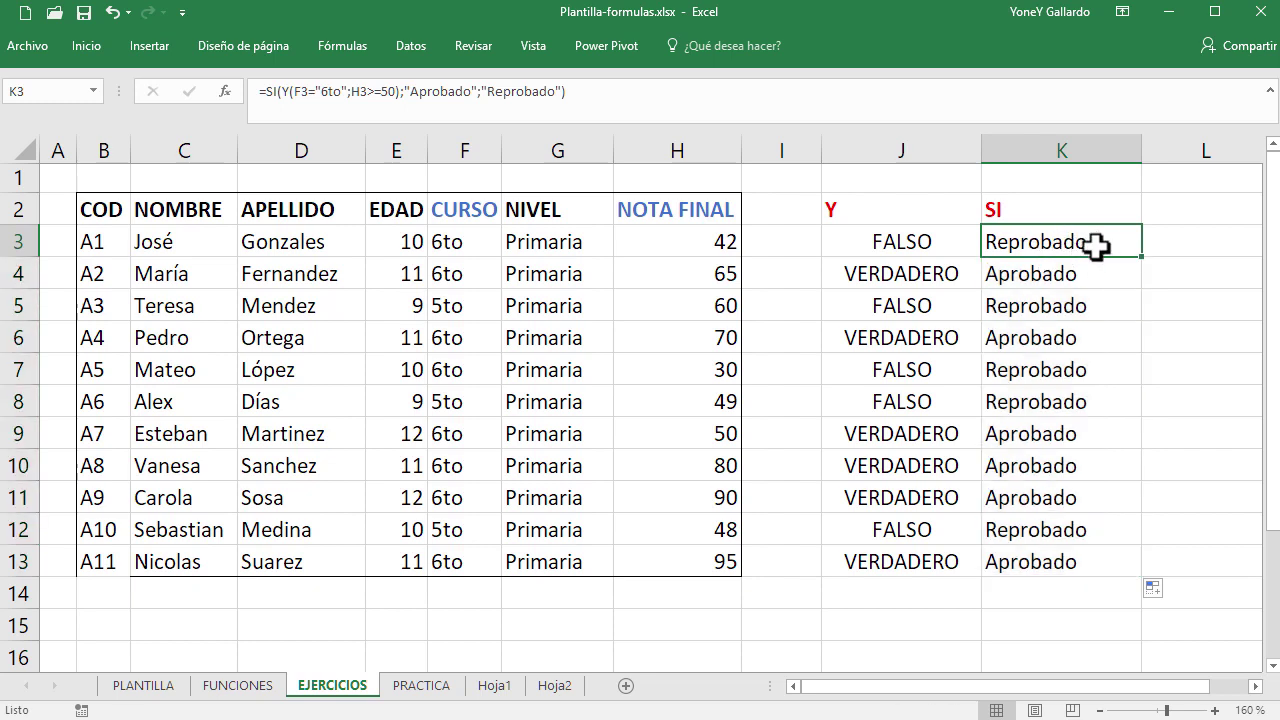
{"action": "left_click", "coordinate": [1044, 281]}
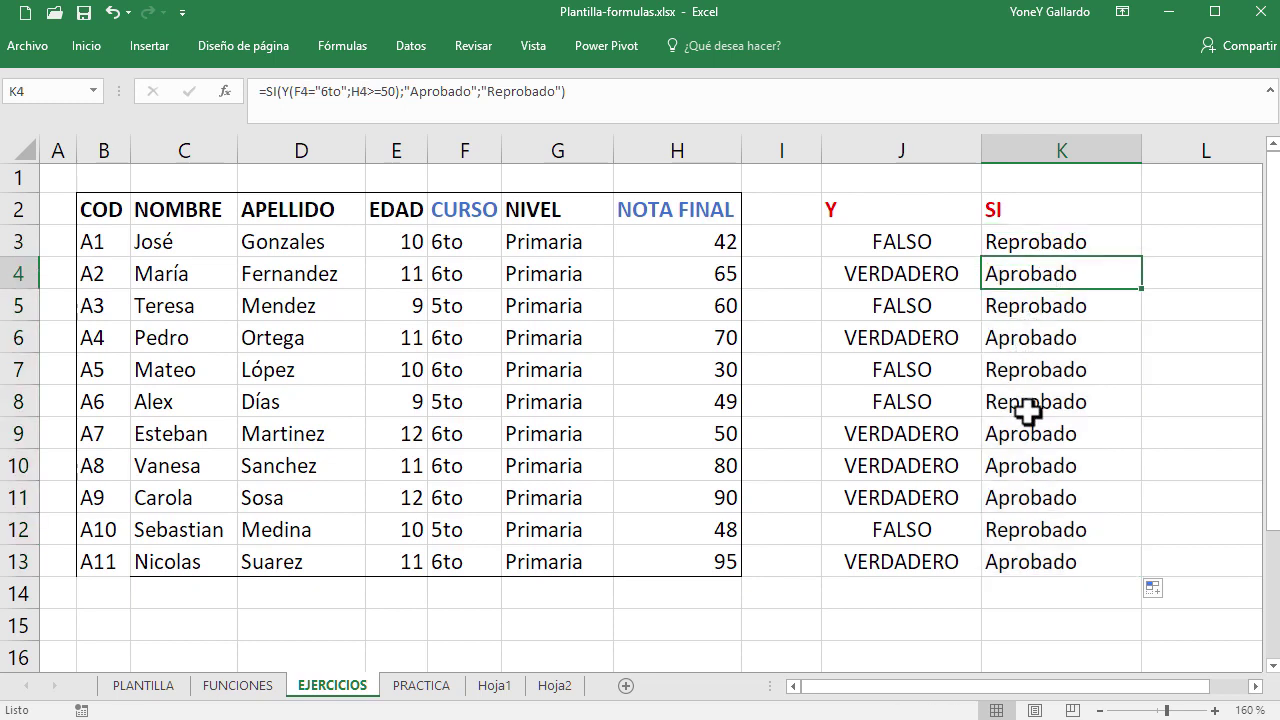